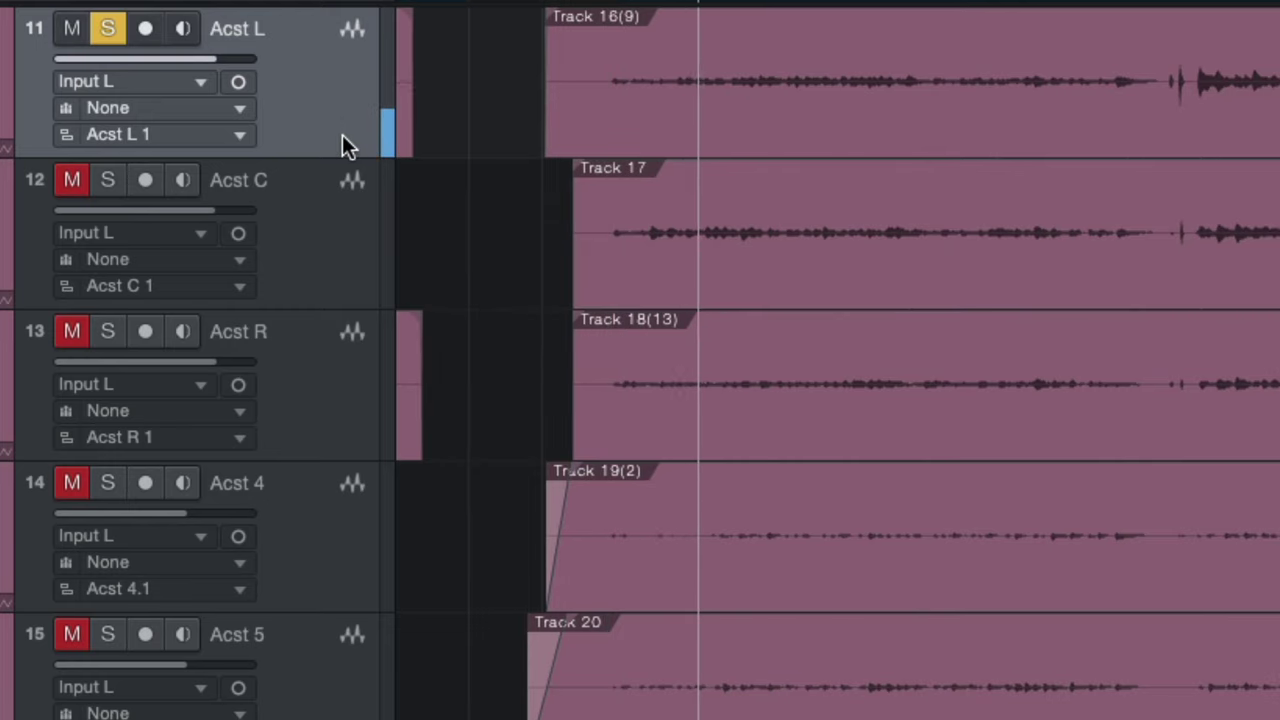
Stop playback, clear the solo on Acst L and solo the Acst C track instead.
{"action": "key", "text": "space"}
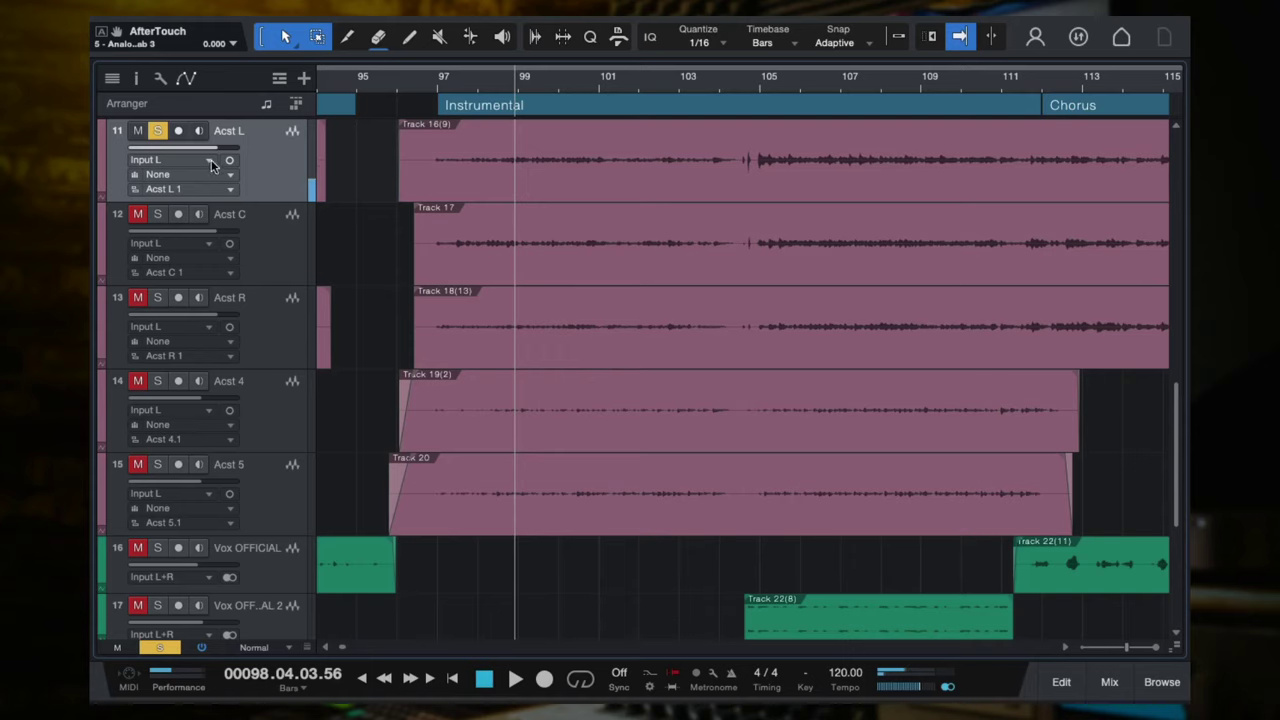
{"action": "key", "text": "s"}
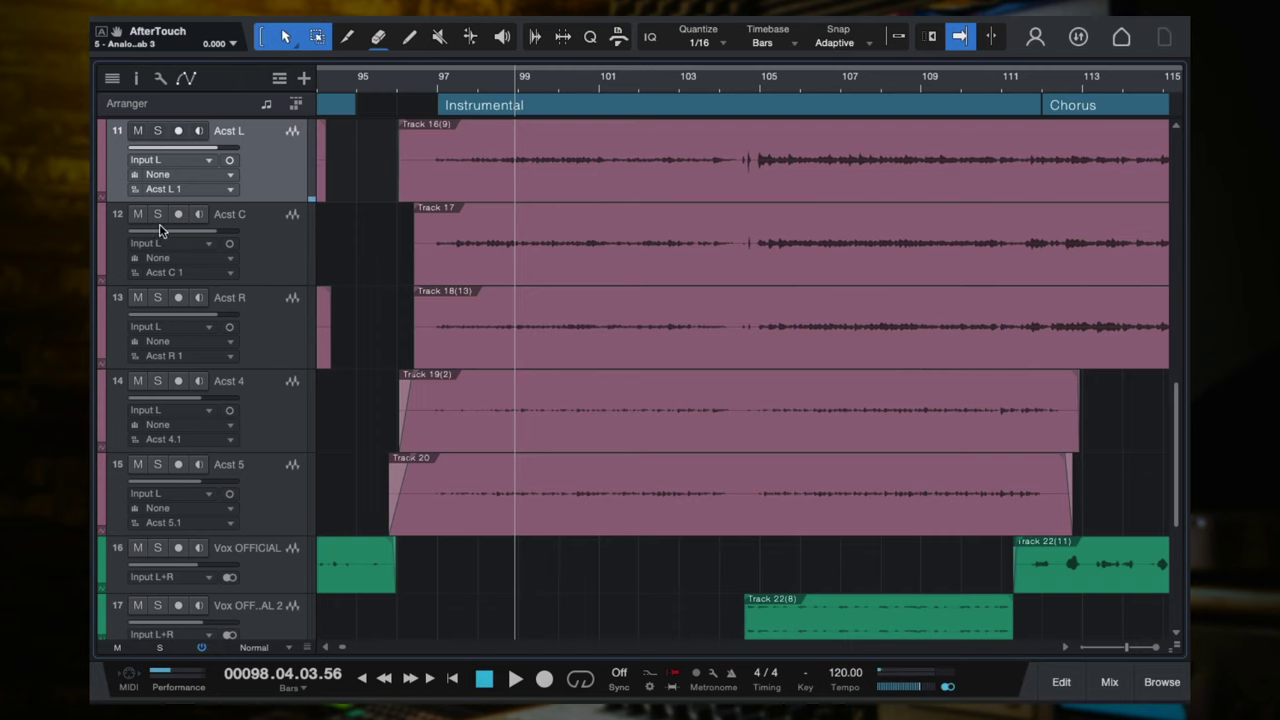
{"action": "left_click", "coordinate": [157, 214]}
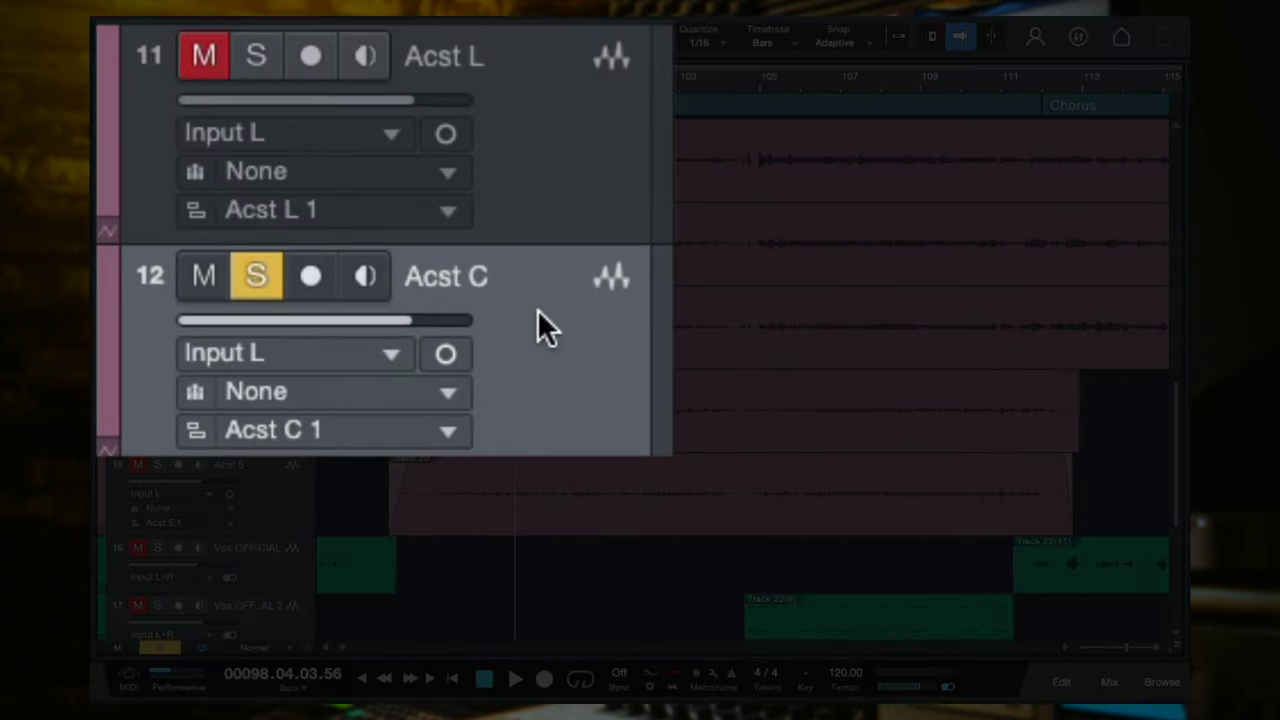
{"action": "left_click", "coordinate": [598, 212]}
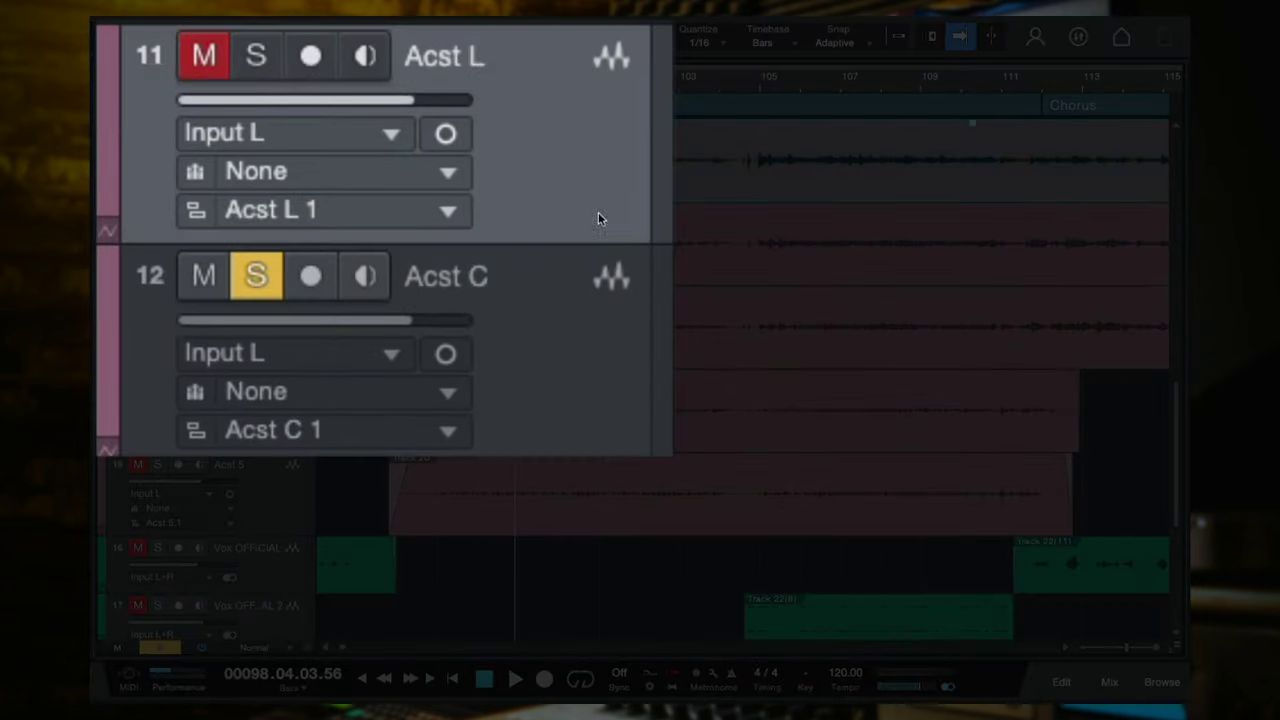
{"action": "left_click", "coordinate": [536, 252]}
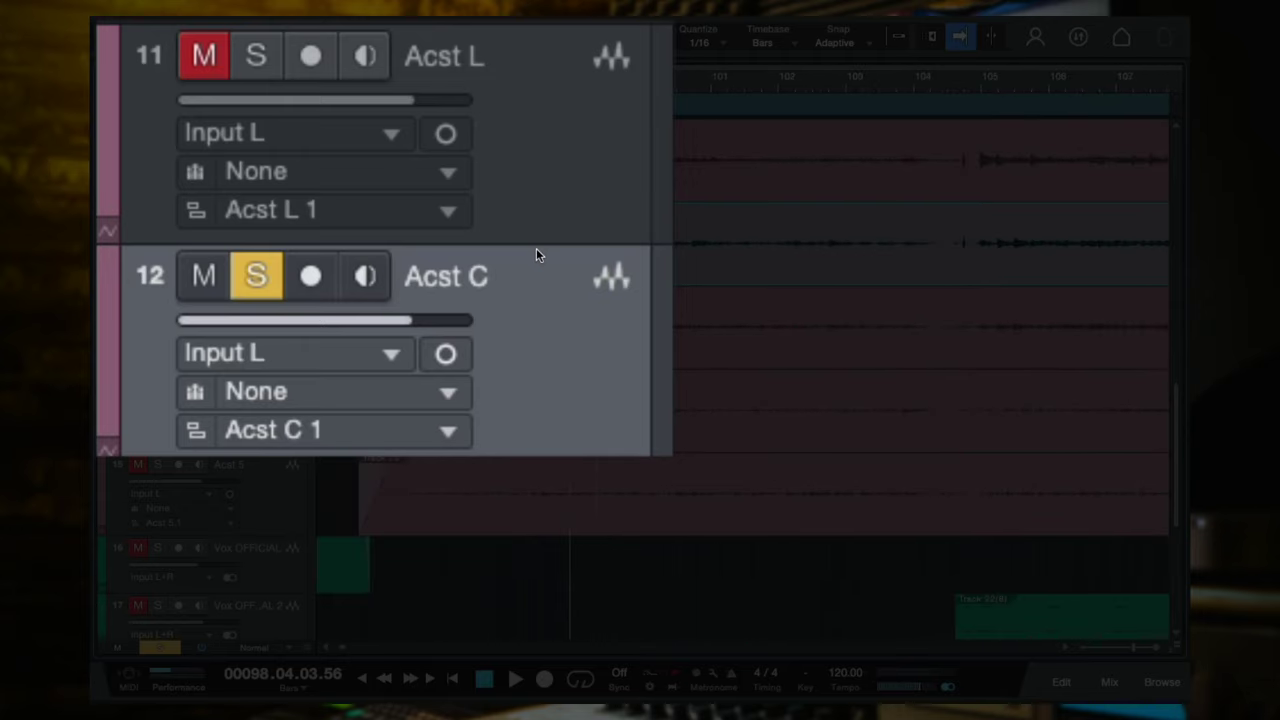
Add the Acst L and Acst R tracks to the Acst C solo and play them together.
{"action": "left_click", "coordinate": [256, 62]}
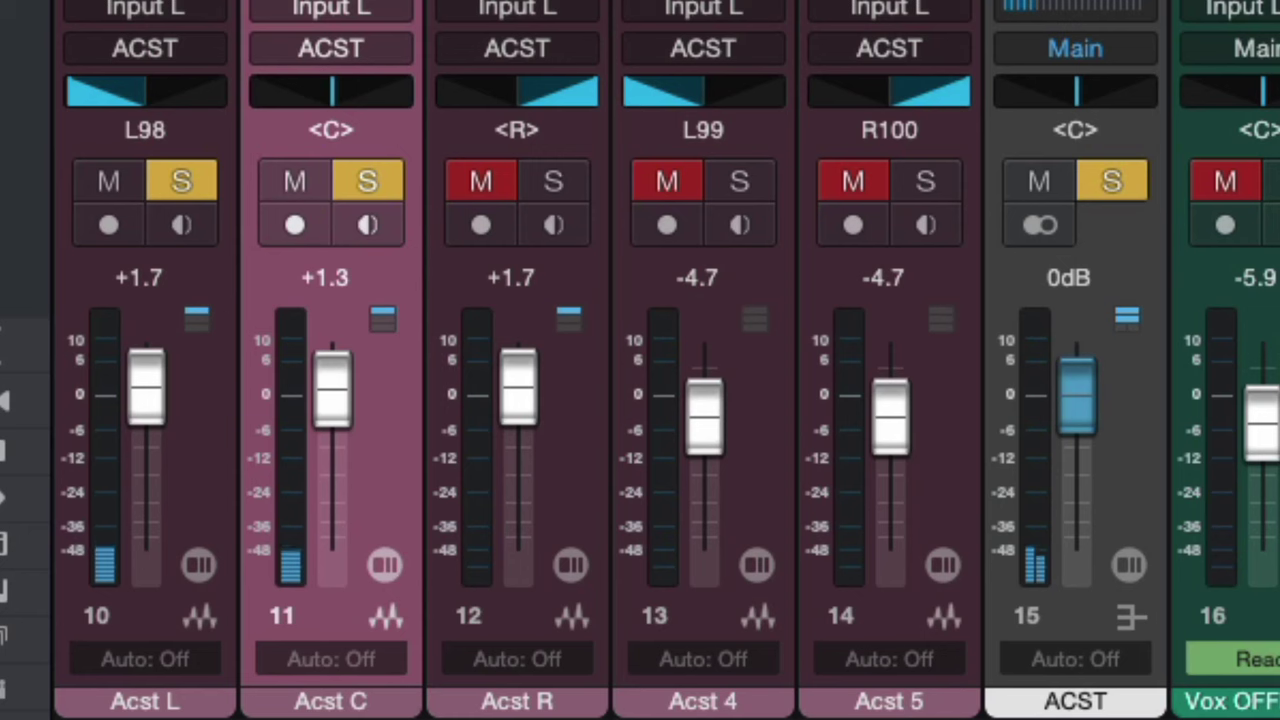
{"action": "key", "text": "F3"}
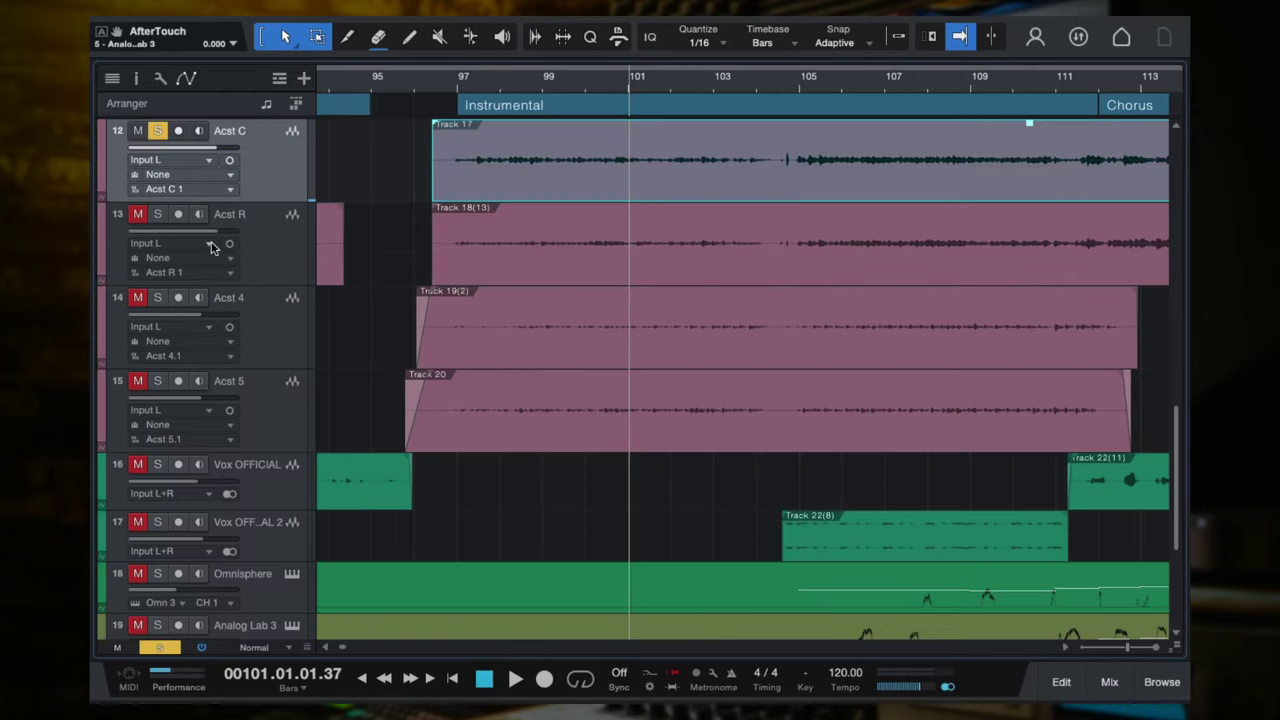
{"action": "left_click", "coordinate": [158, 214]}
{"action": "left_click", "coordinate": [252, 229]}
{"action": "key", "text": "space"}
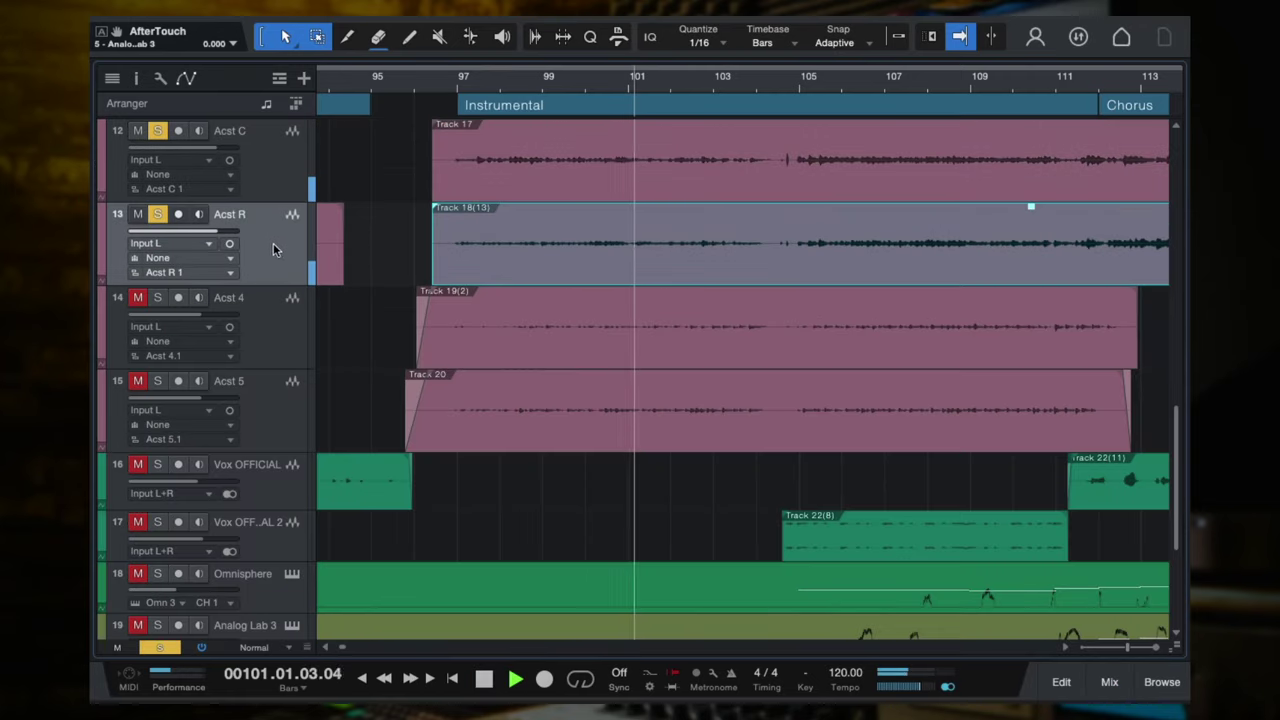
Show the mixer and also solo the Acst 4 and Acst 5 channels while the song plays.
{"action": "key", "text": "F3"}
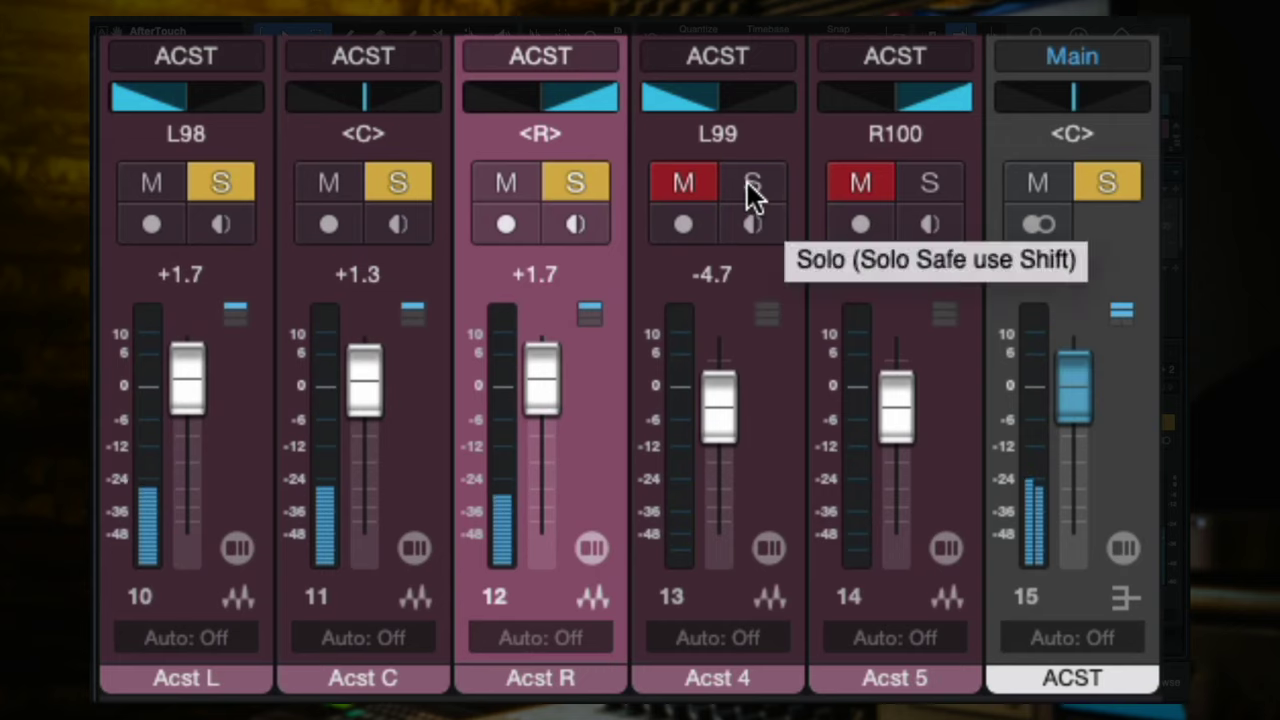
{"action": "left_click", "coordinate": [750, 183]}
{"action": "left_click", "coordinate": [924, 188]}
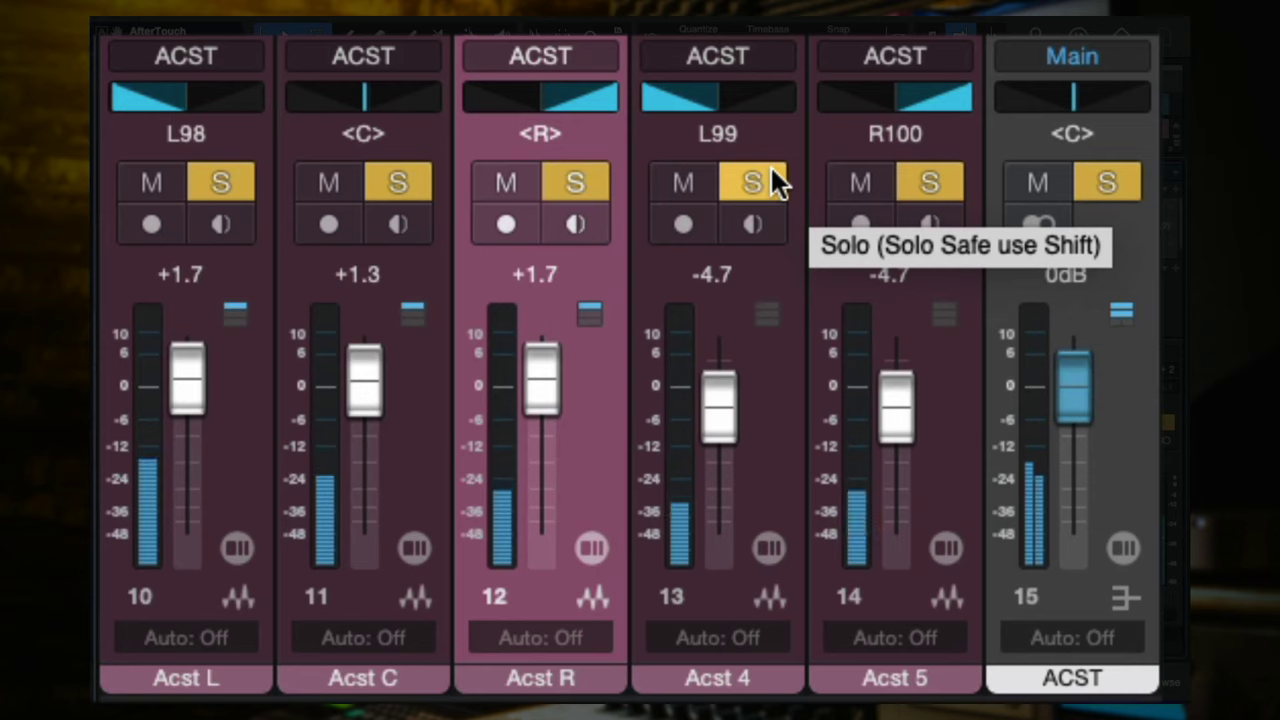
Remove the solo from Acst R, Acst C and Acst L to listen to only Acst 4 and Acst 5.
{"action": "left_click", "coordinate": [576, 174]}
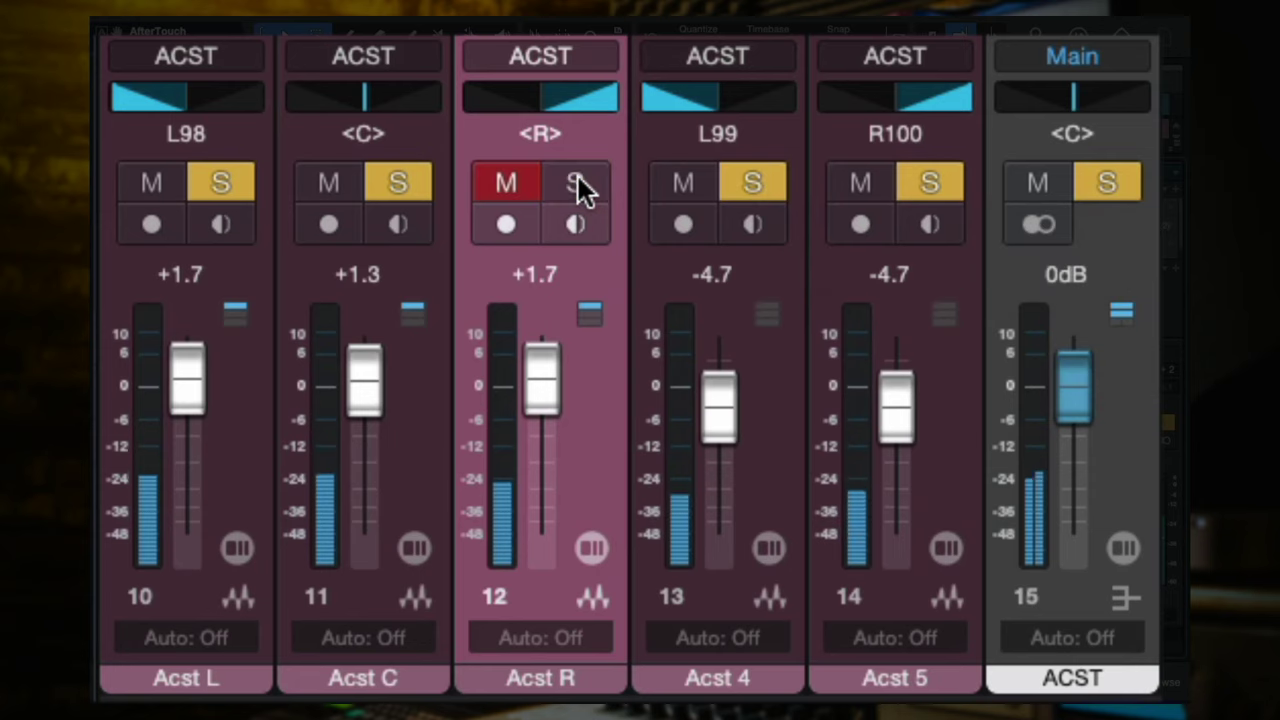
{"action": "left_click", "coordinate": [405, 178]}
{"action": "left_click", "coordinate": [246, 180]}
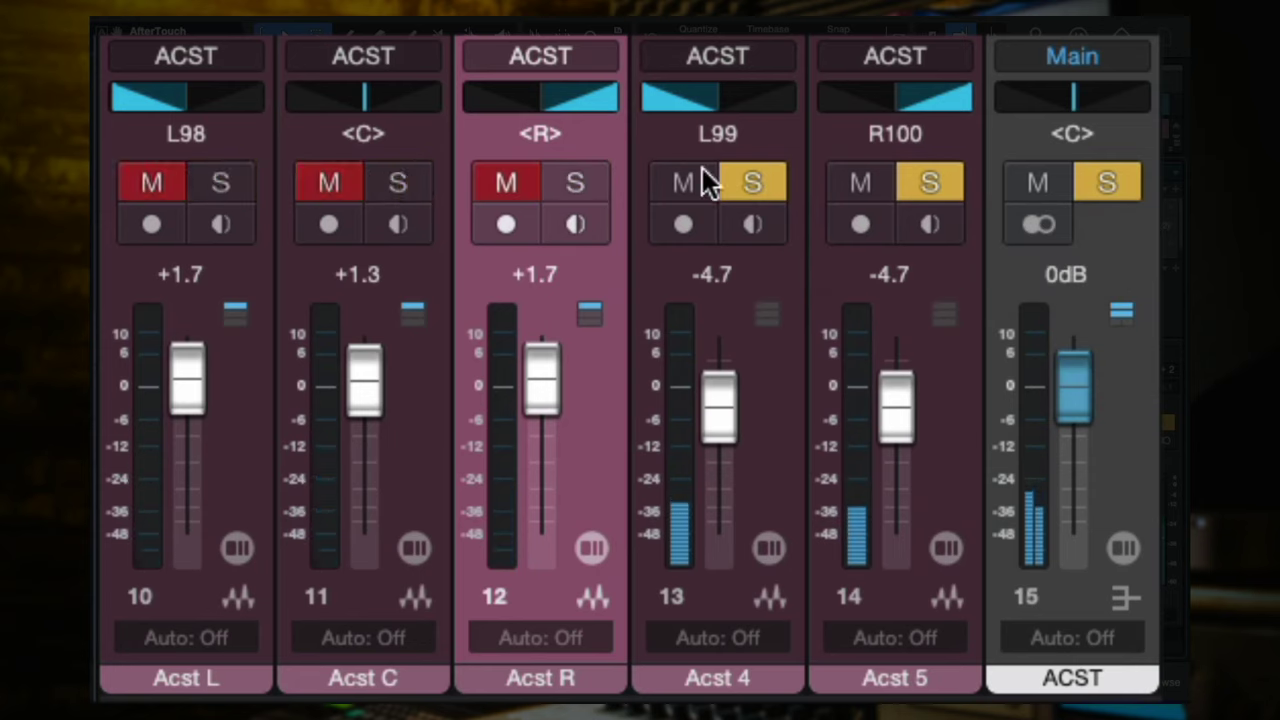
{"action": "key", "text": "Down"}
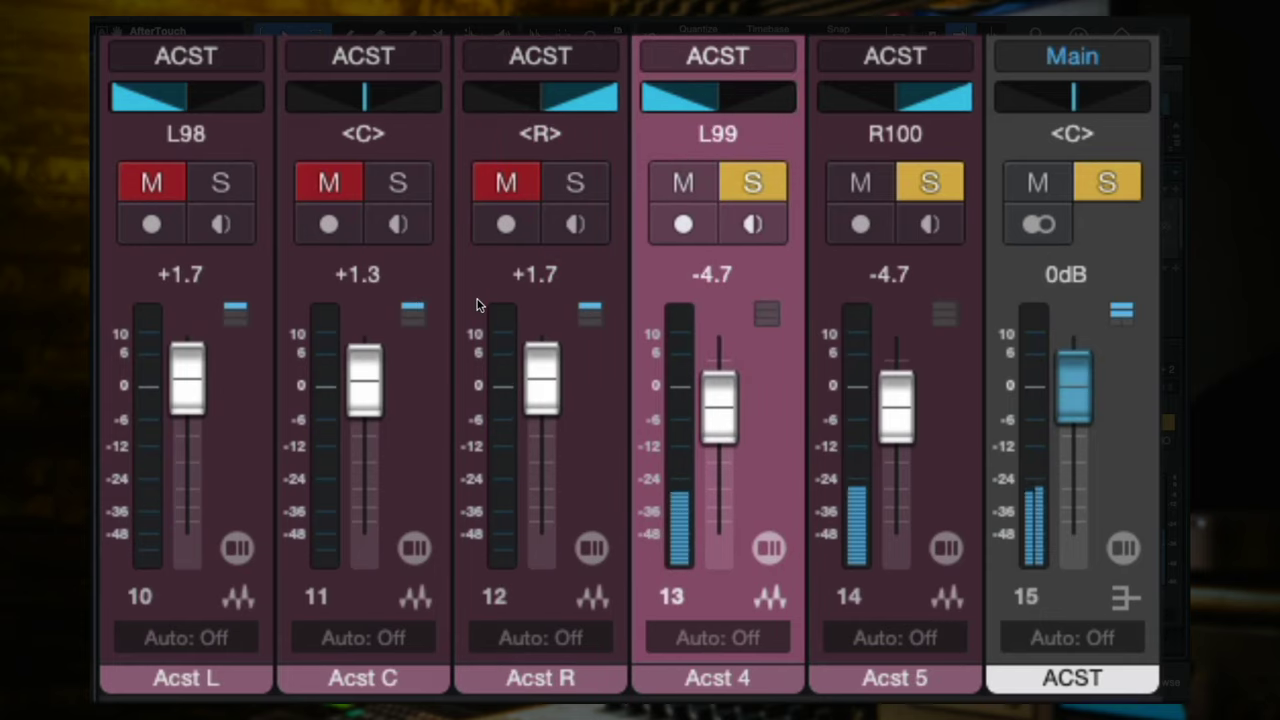
{"action": "key", "text": "Down"}
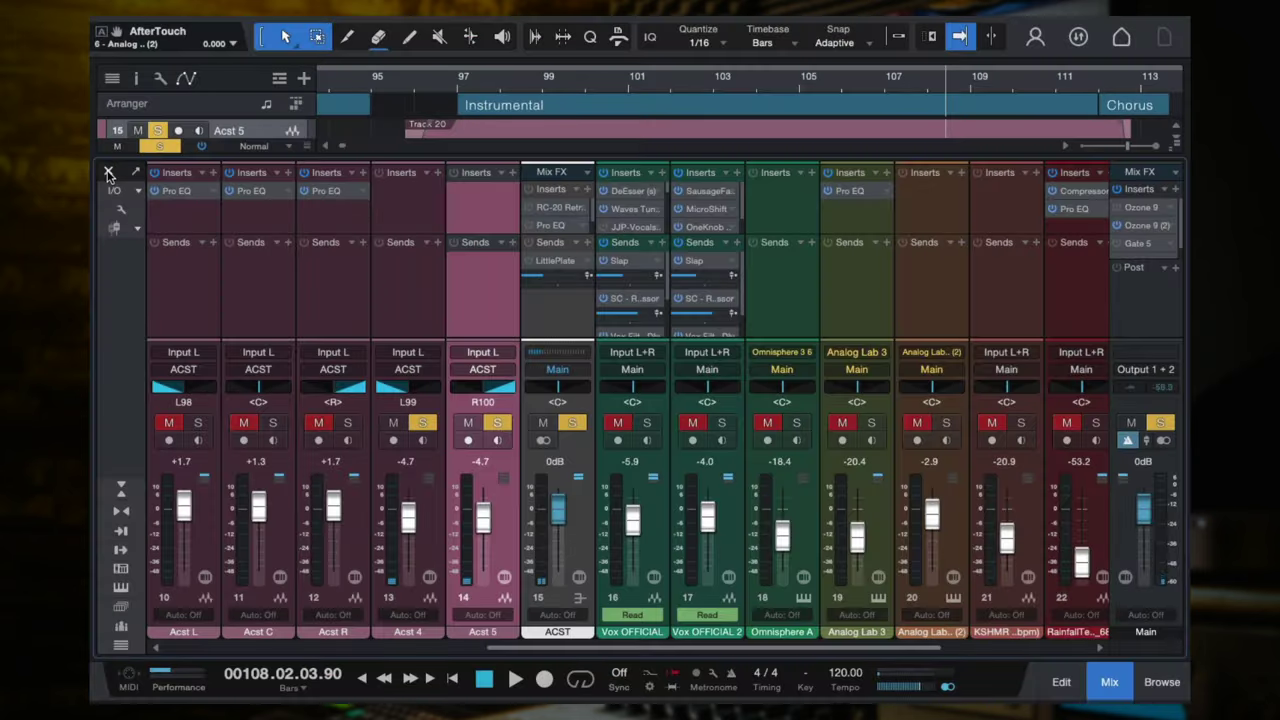
Hide the mixer and clear the solo on the Acst 4 and Acst 5 tracks.
{"action": "key", "text": "F3"}
{"action": "scroll", "coordinate": [485, 428], "scroll_direction": "up", "scroll_amount": 5}
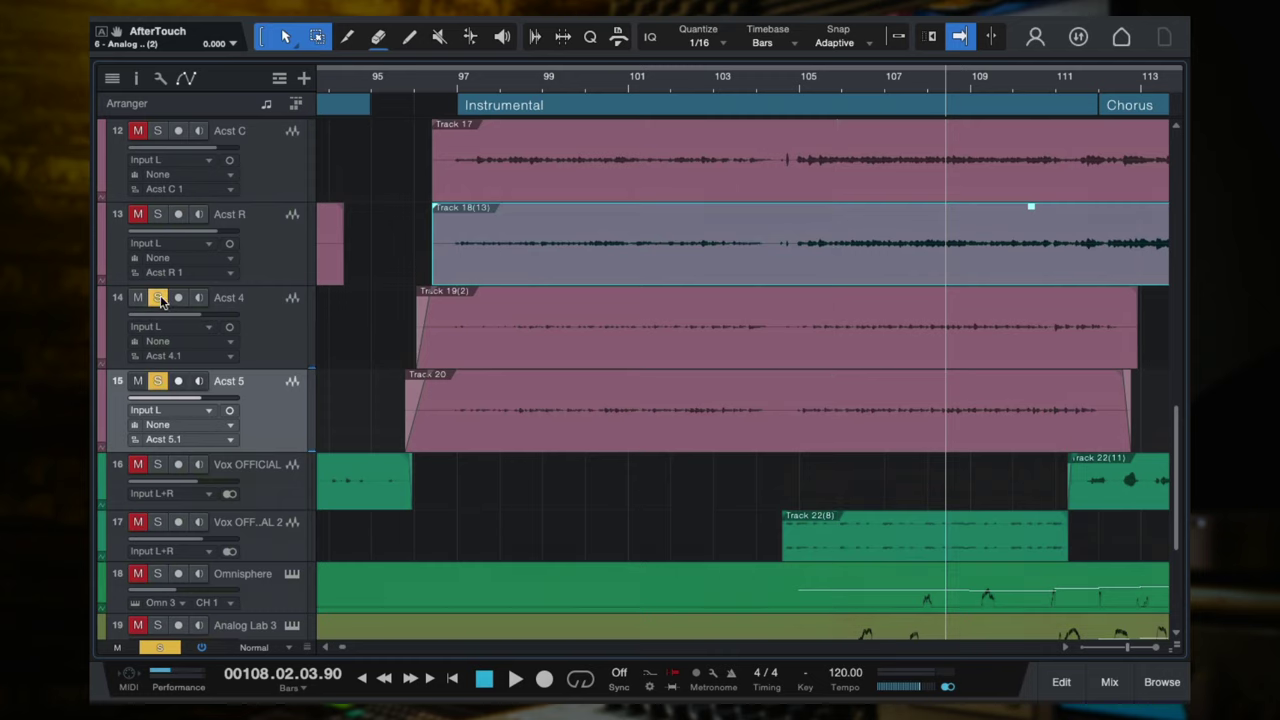
{"action": "left_click", "coordinate": [159, 300]}
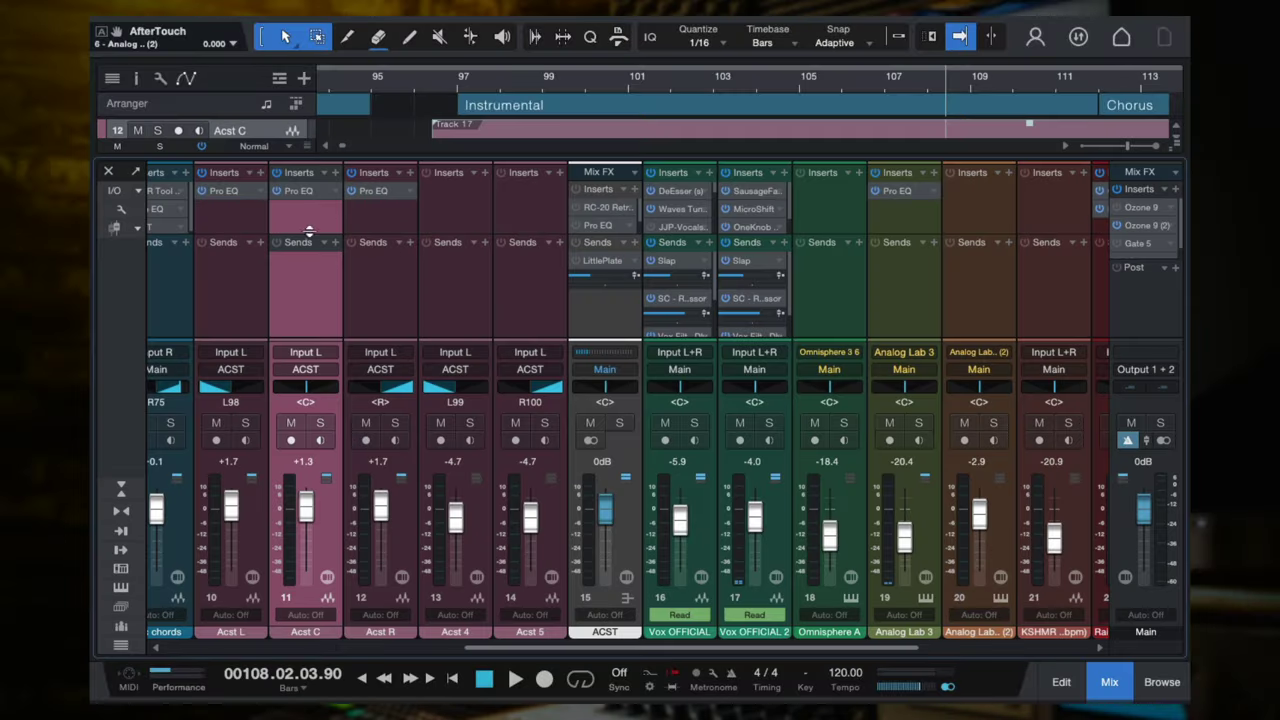
Examine the Pro EQ curve on the Acst L channel during playback, then close the plug-in.
{"action": "left_click", "coordinate": [249, 231]}
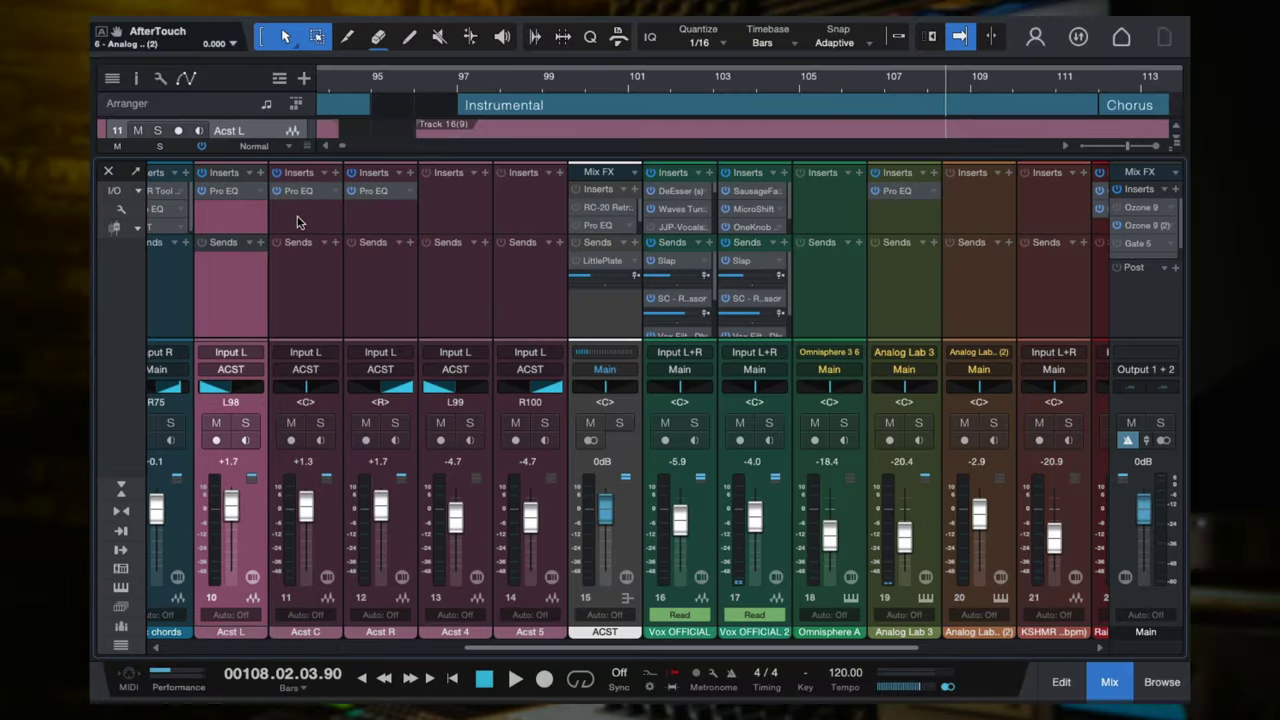
{"action": "left_click", "coordinate": [226, 193]}
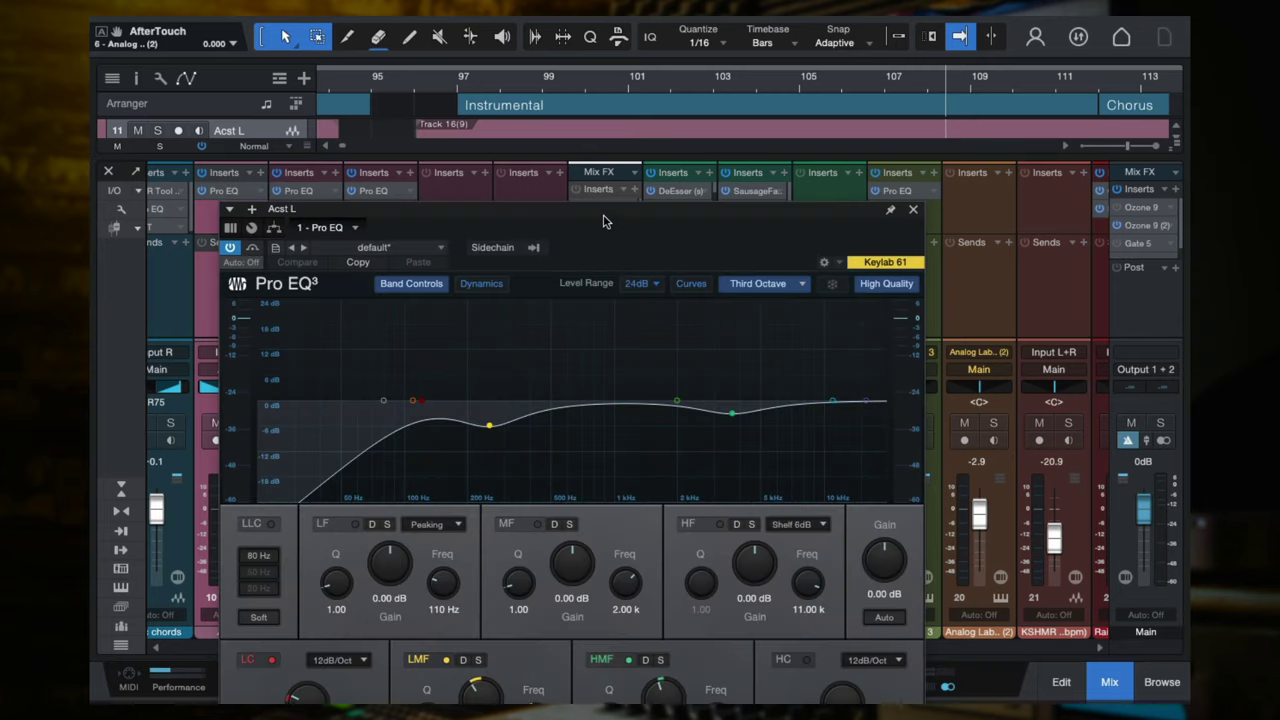
{"action": "left_click_drag", "start_coordinate": [603, 221], "coordinate": [723, 171]}
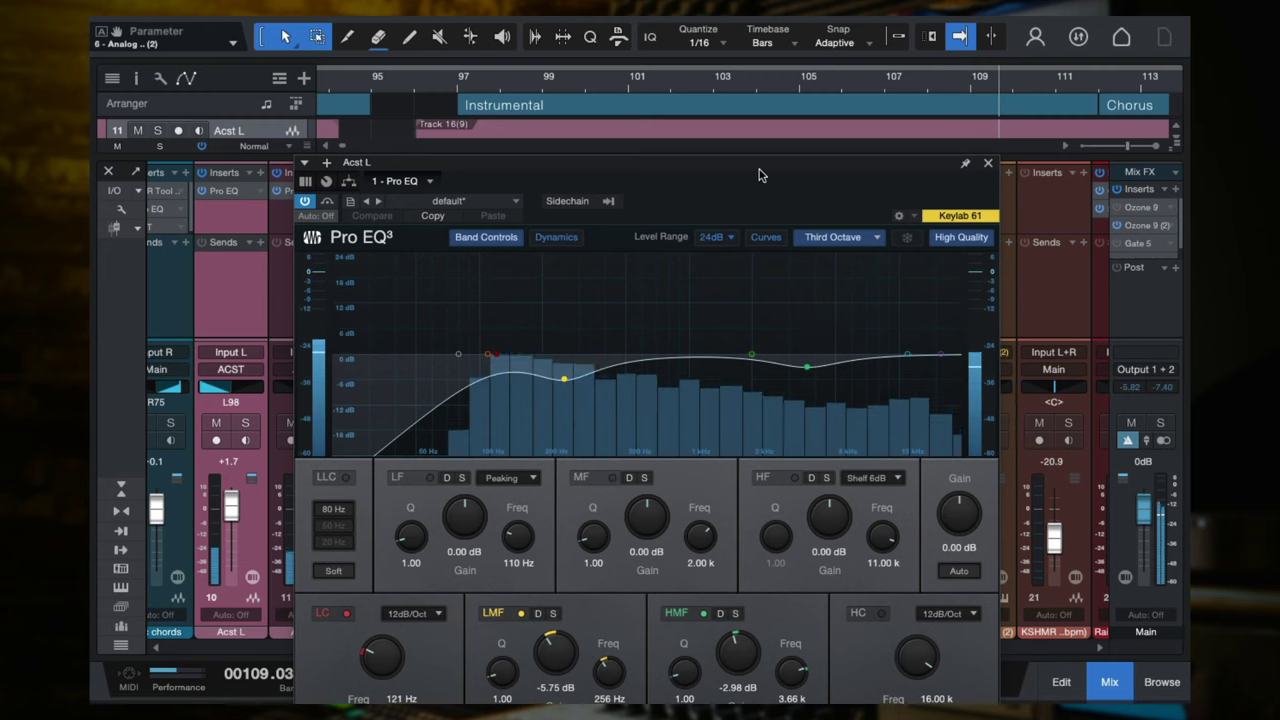
{"action": "left_click", "coordinate": [987, 165]}
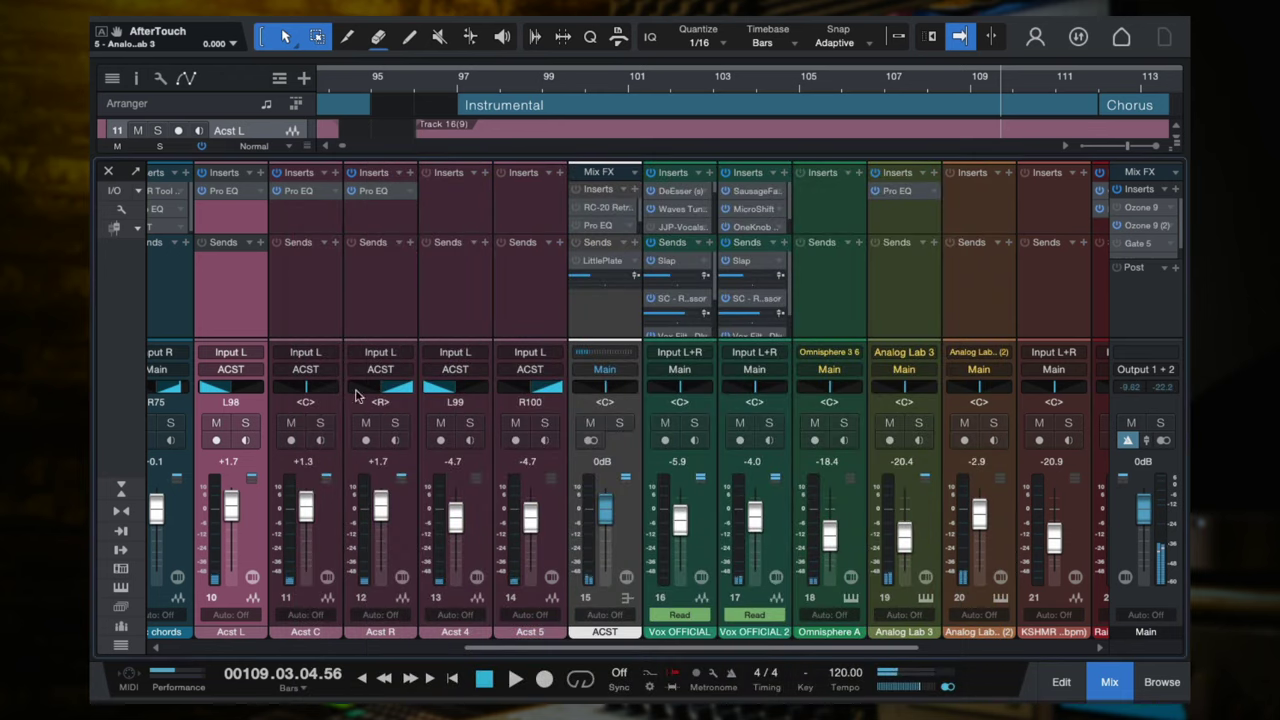
Solo Acst C, set the playback position to bar 97 and open the channel's Pro EQ.
{"action": "left_click", "coordinate": [310, 292]}
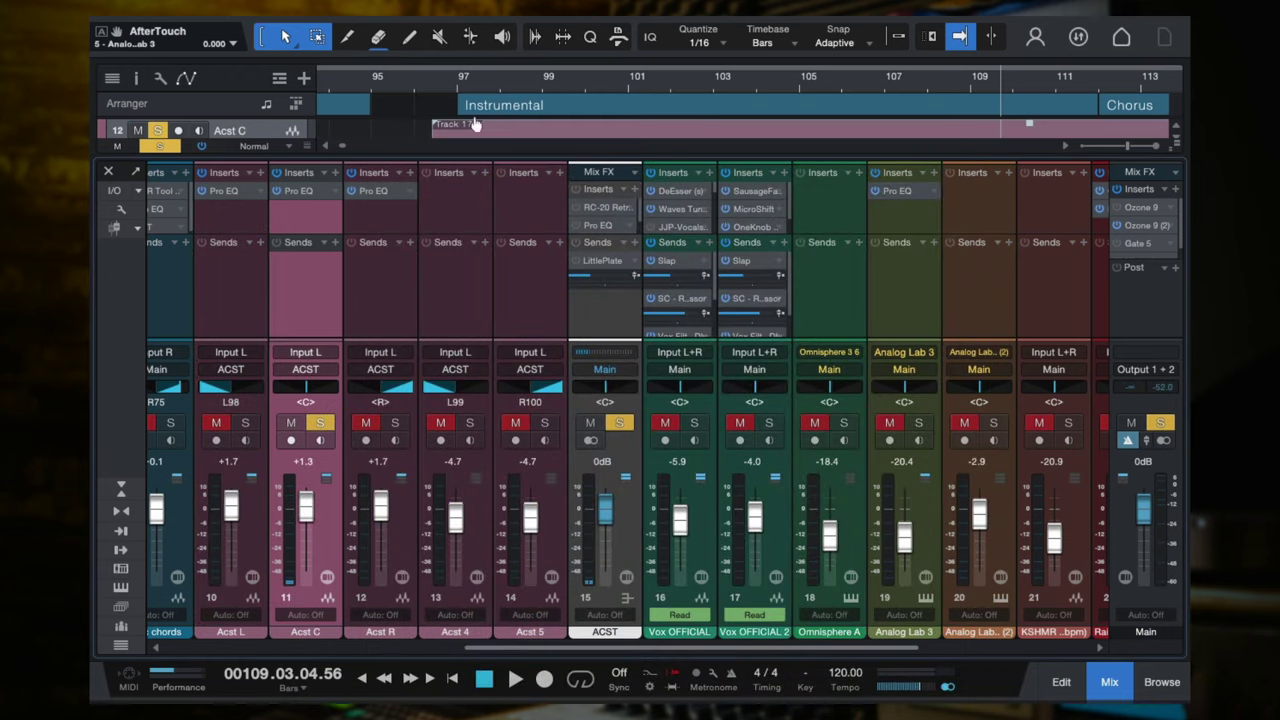
{"action": "left_click", "coordinate": [450, 80]}
{"action": "left_click", "coordinate": [293, 191]}
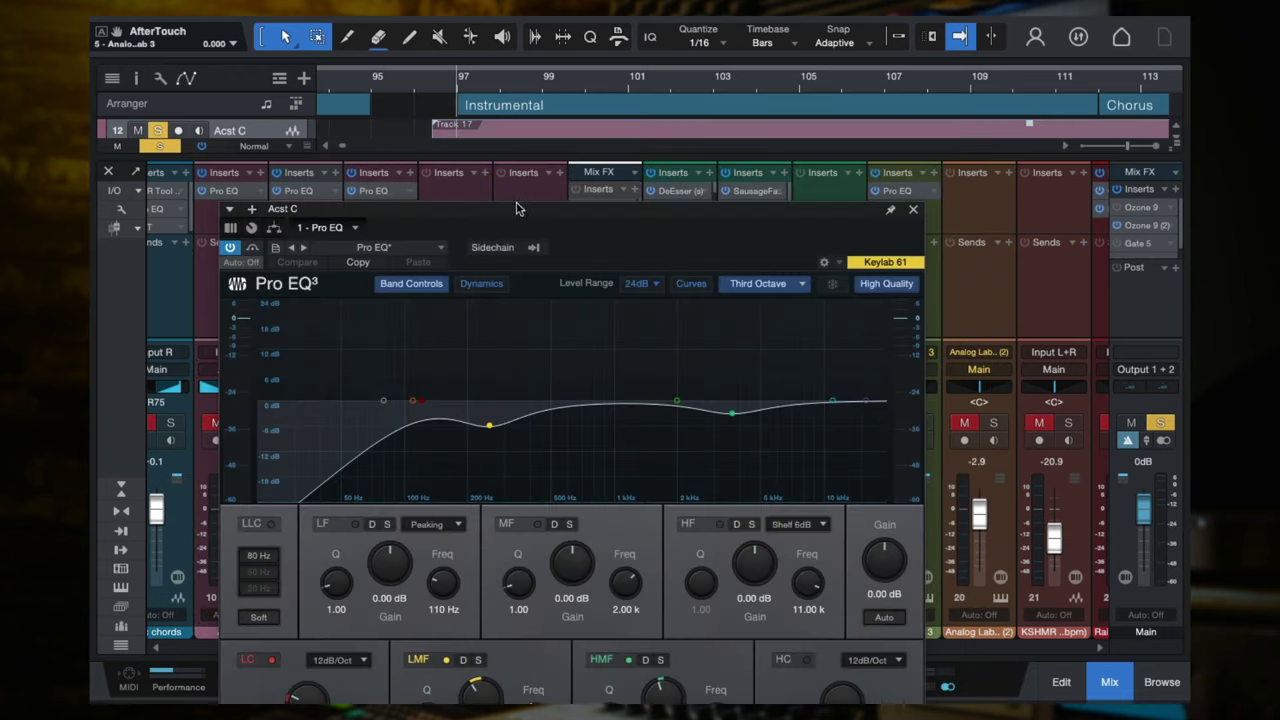
{"action": "left_click_drag", "start_coordinate": [530, 220], "coordinate": [625, 118]}
Compare the Acst C sound with its Pro EQ bypassed and active during playback.
{"action": "left_click", "coordinate": [357, 146]}
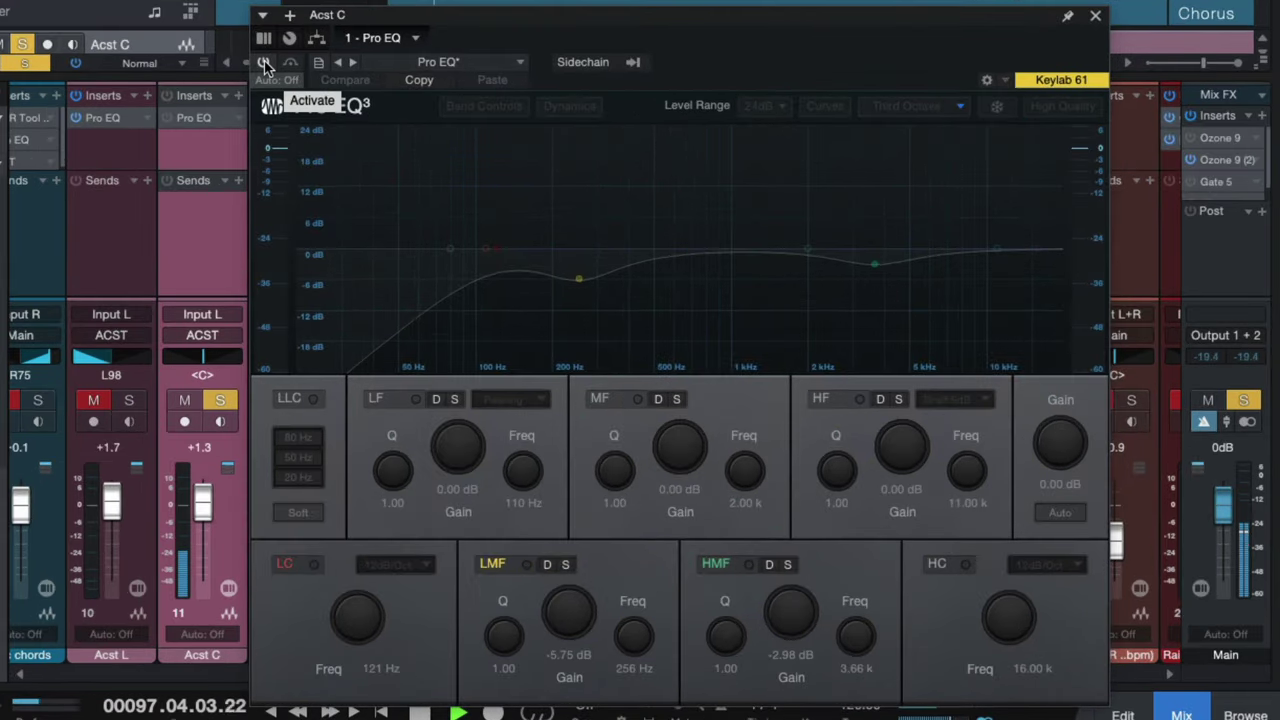
{"action": "left_click", "coordinate": [265, 63]}
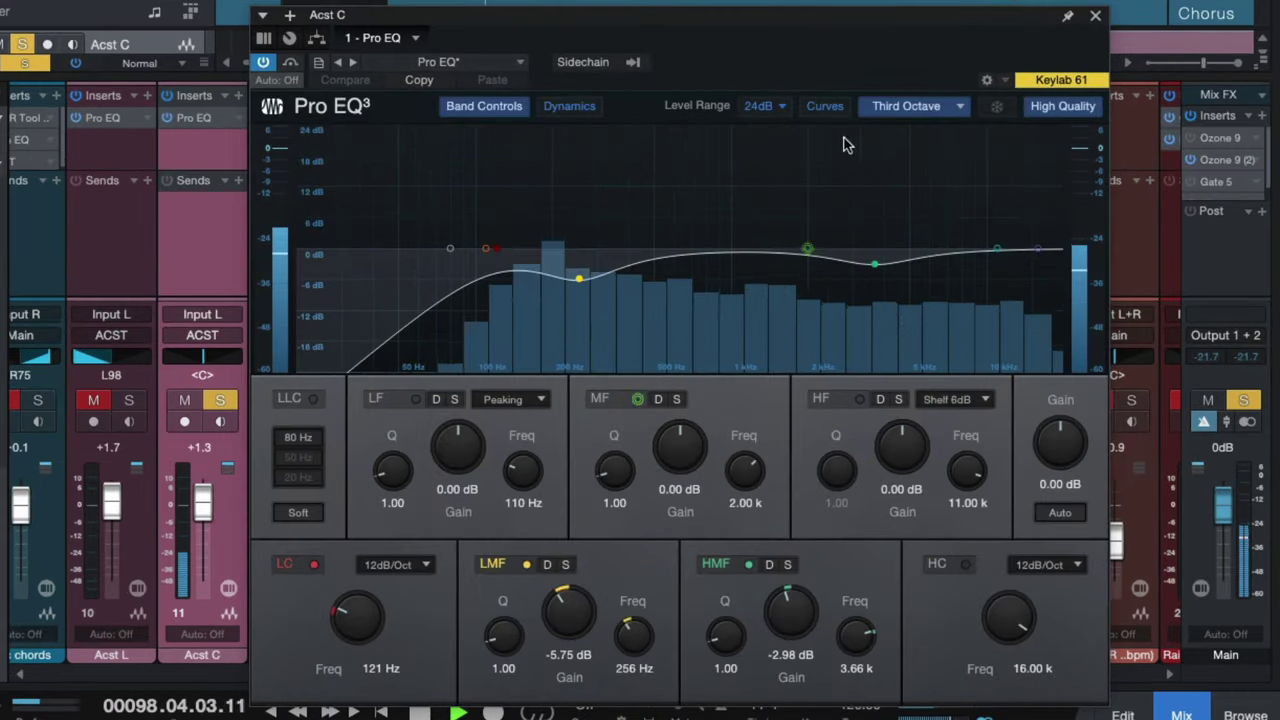
{"action": "key", "text": "space"}
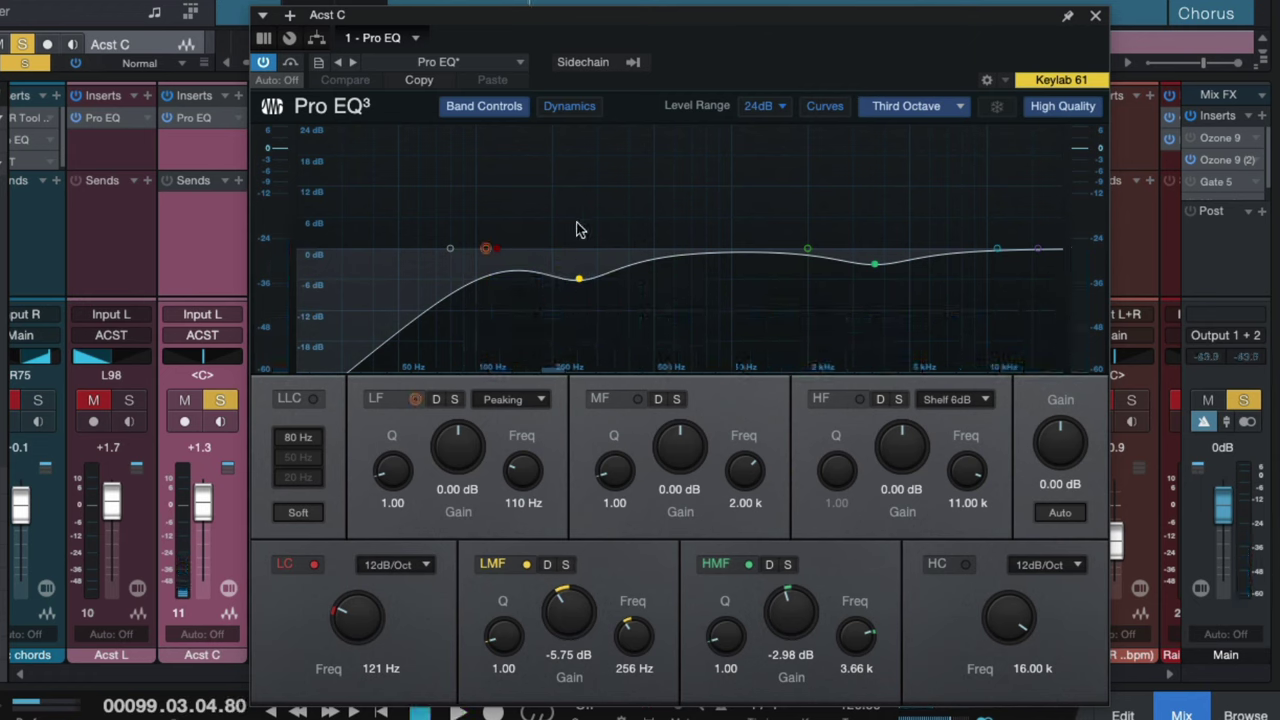
Try out the LMF gain and set the low-cut frequency of Acst C's Pro EQ to 94.9 Hz.
{"action": "mouse_move", "coordinate": [566, 627]}
{"action": "left_mouse_down"}
{"action": "mouse_move", "coordinate": [562, 512]}
{"action": "mouse_move", "coordinate": [564, 619]}
{"action": "left_mouse_up"}
{"action": "key", "text": "space"}
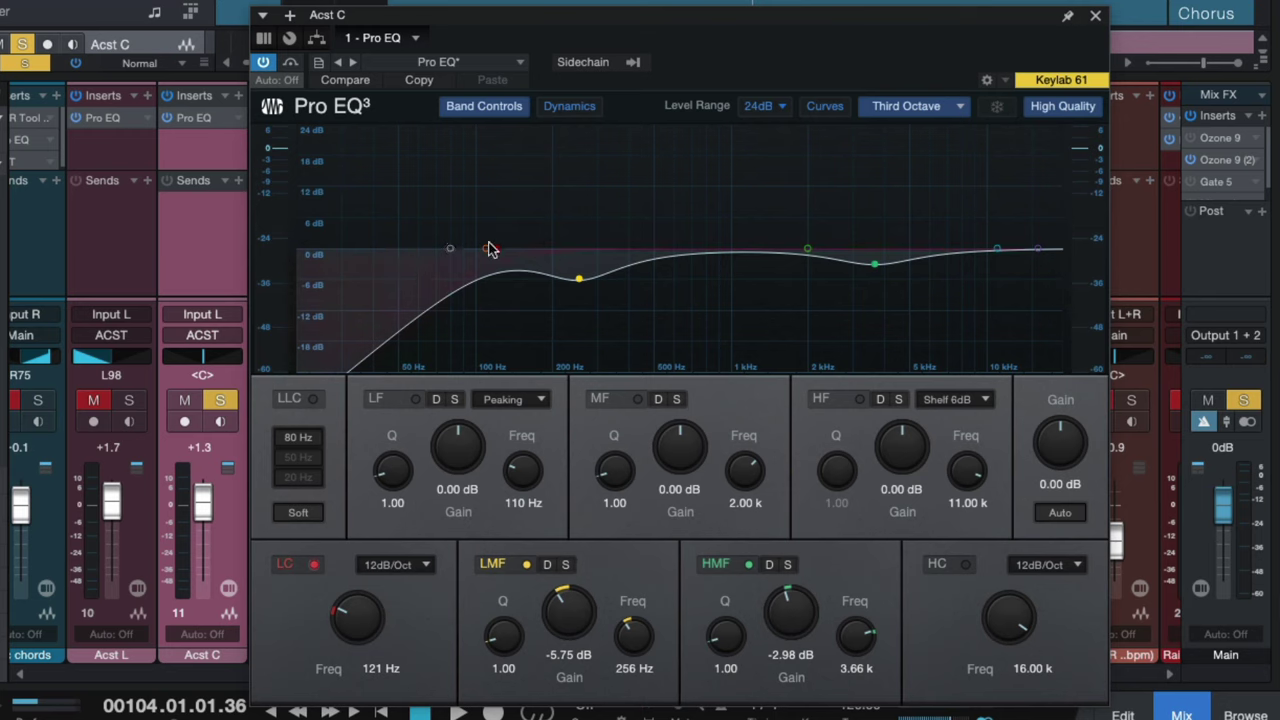
{"action": "mouse_move", "coordinate": [487, 249]}
{"action": "left_mouse_down"}
{"action": "mouse_move", "coordinate": [327, 265]}
{"action": "mouse_move", "coordinate": [623, 277]}
{"action": "mouse_move", "coordinate": [537, 257]}
{"action": "mouse_move", "coordinate": [424, 256]}
{"action": "mouse_move", "coordinate": [471, 251]}
{"action": "left_mouse_up"}
{"action": "key", "text": "space"}
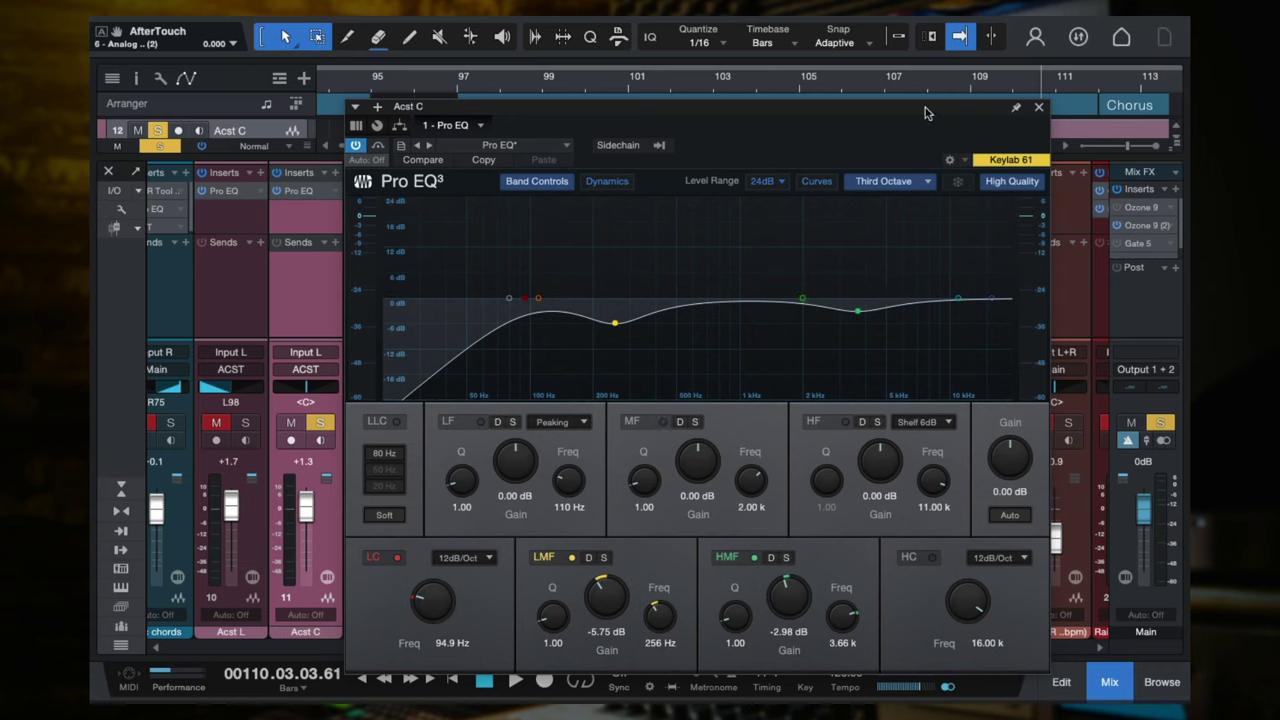
Play from bar 97, set the HMF gain in Acst C's Pro EQ to -2.74 dB, compare with bypass and close the plug-in.
{"action": "left_click", "coordinate": [458, 82]}
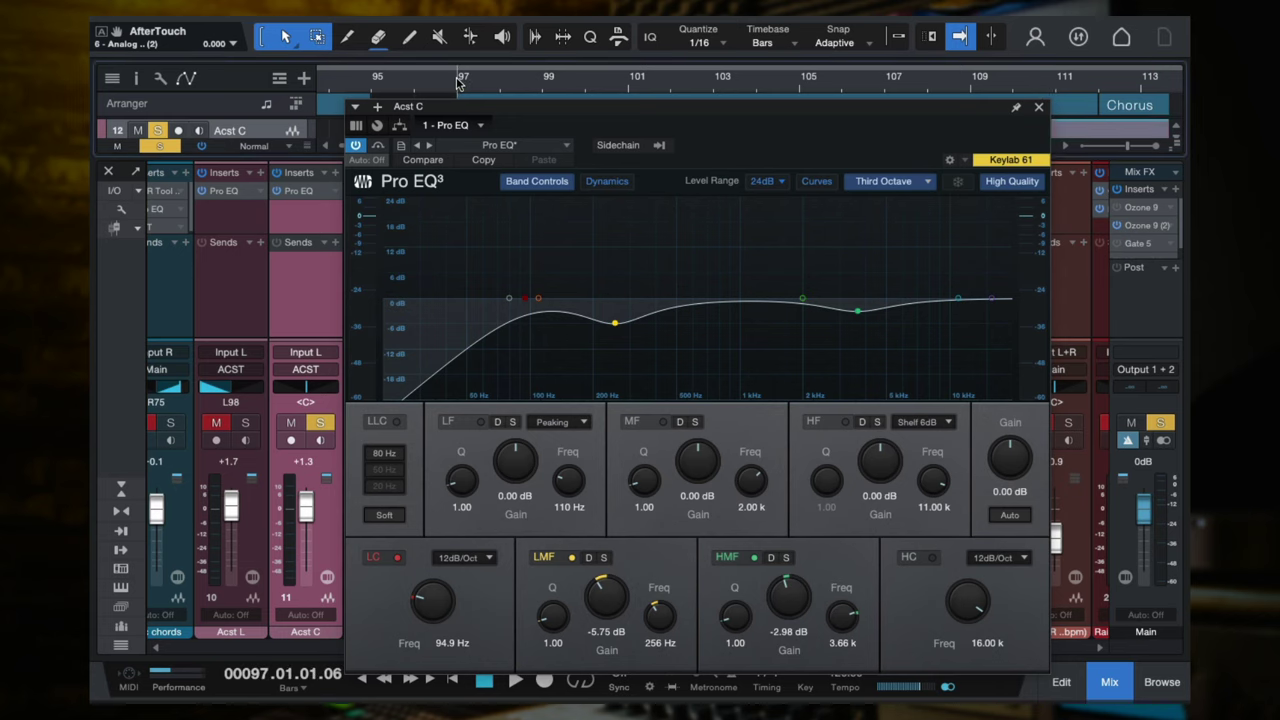
{"action": "key", "text": "space"}
{"action": "left_click_drag", "start_coordinate": [787, 597], "coordinate": [820, 609]}
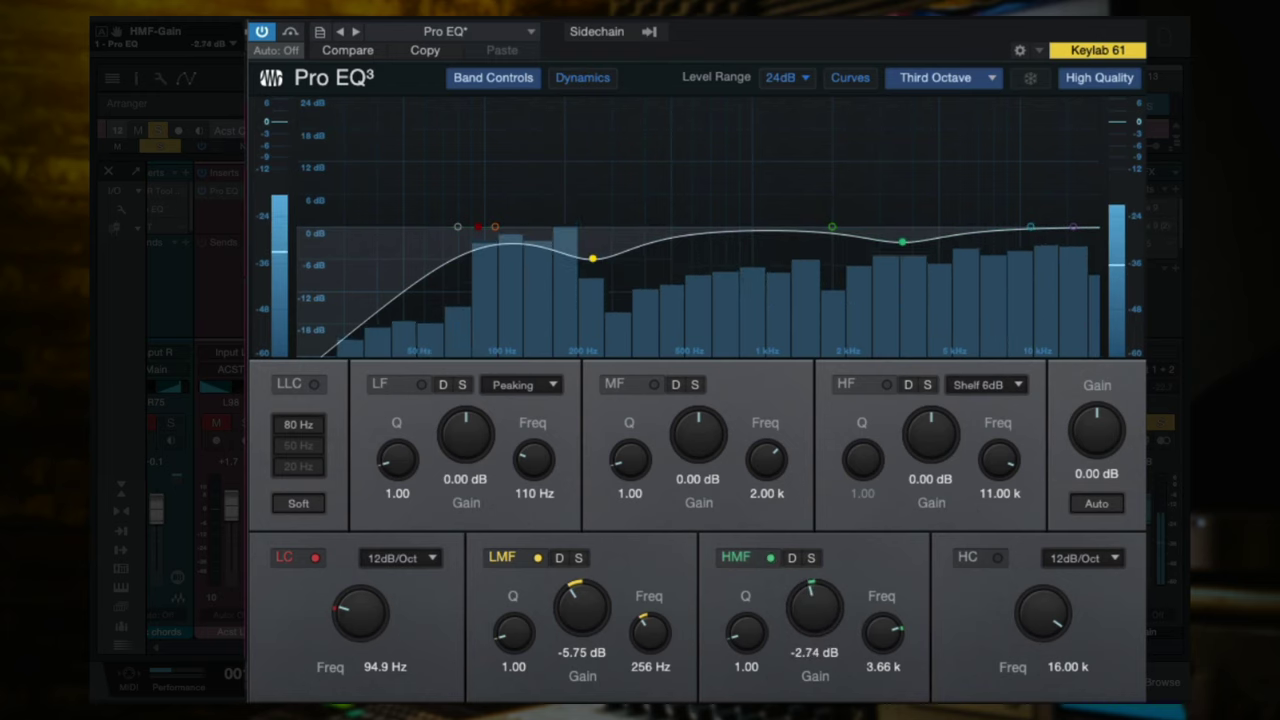
{"action": "left_click", "coordinate": [263, 32]}
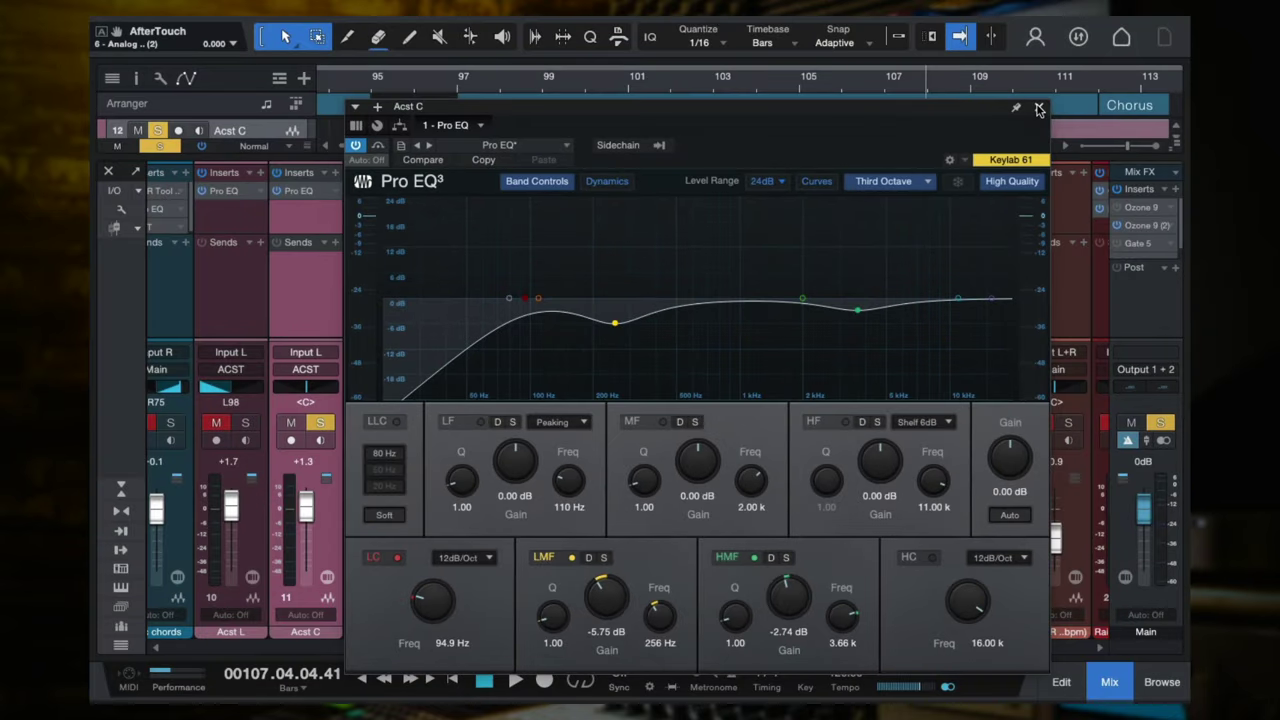
{"action": "left_click", "coordinate": [1039, 107]}
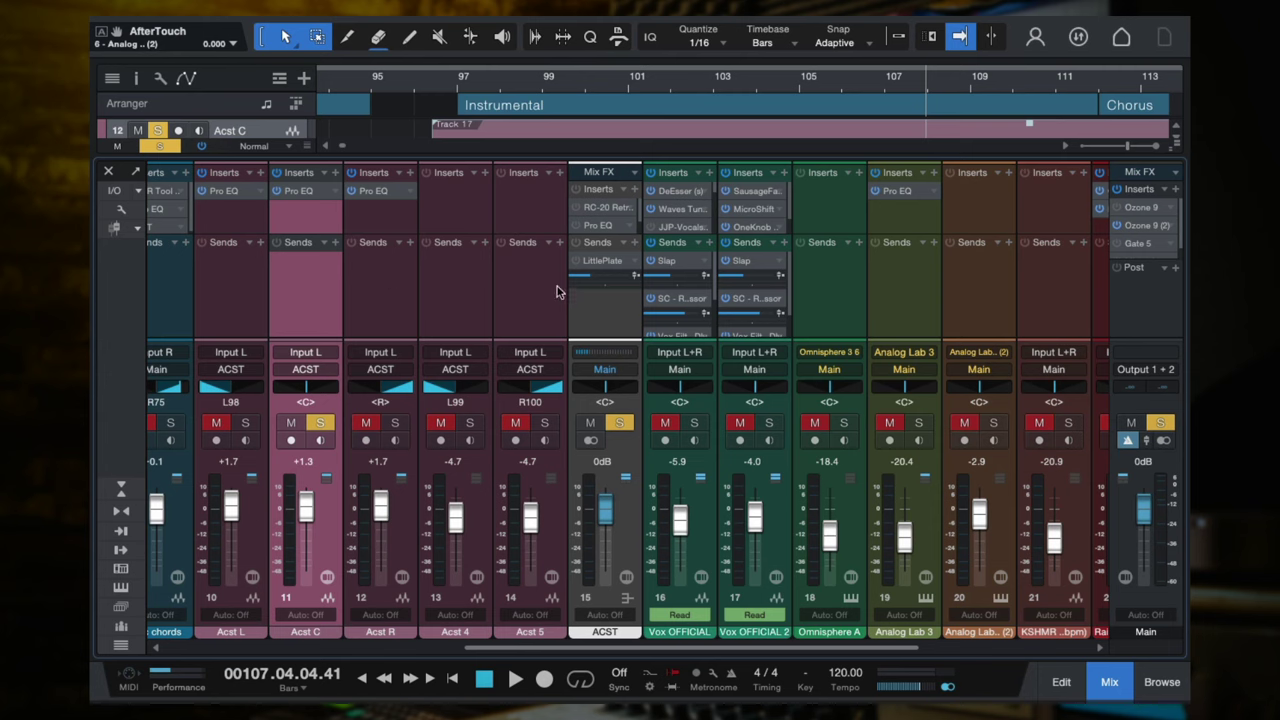
Clear the Acst C solo and select the channels from Acst L through Acst 5.
{"action": "left_click", "coordinate": [243, 294]}
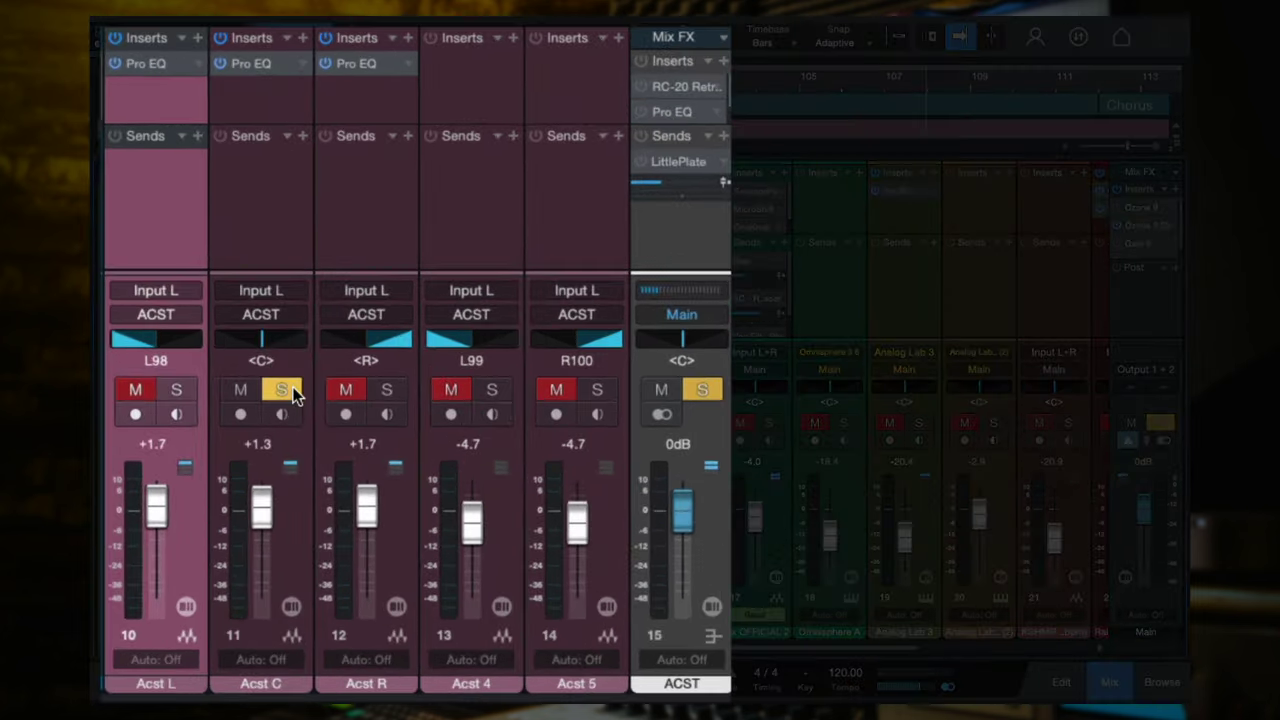
{"action": "left_click", "coordinate": [290, 390]}
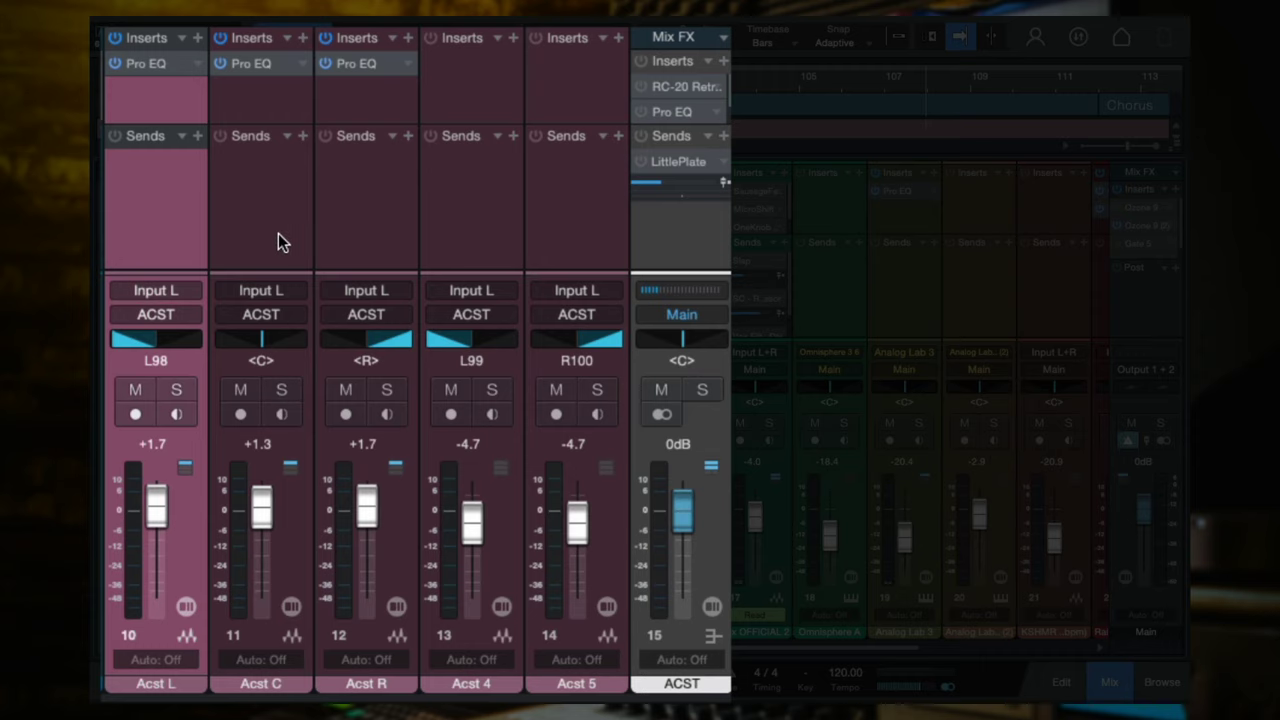
{"action": "left_click", "coordinate": [575, 217], "text": "shift"}
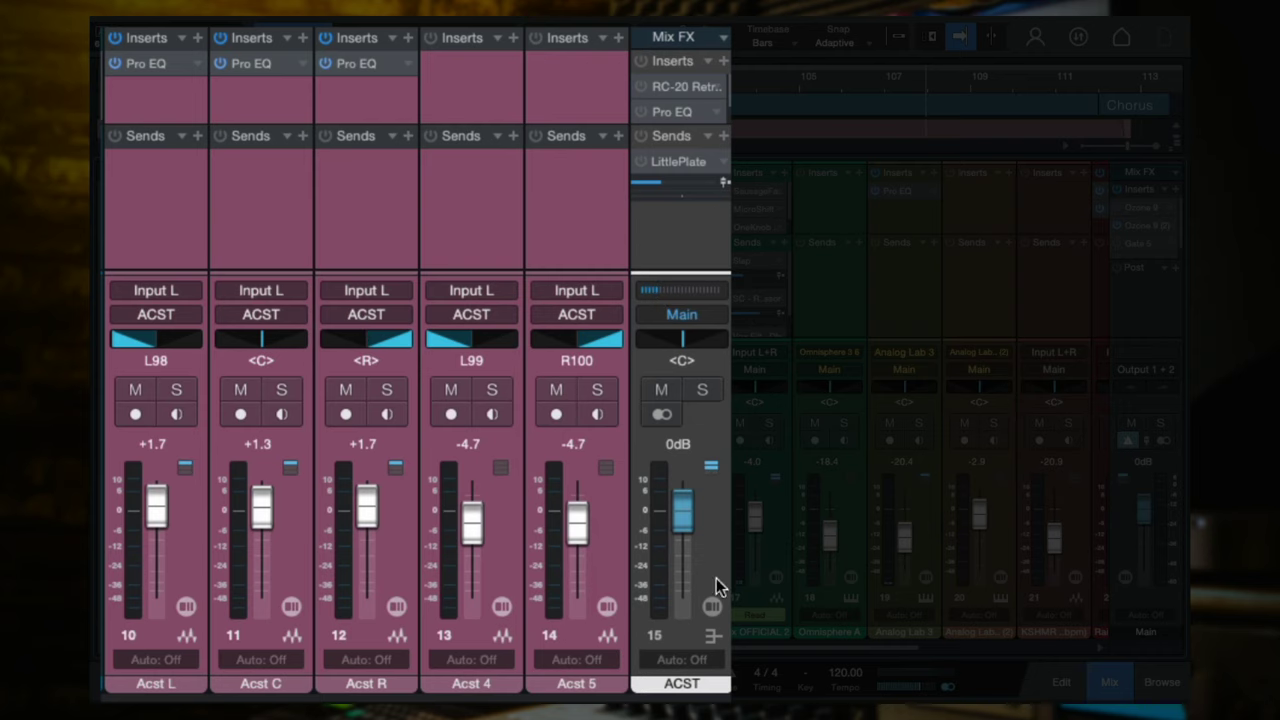
Open RC-20 Retro Color on the ACST bus and solo the bus.
{"action": "left_click", "coordinate": [723, 532]}
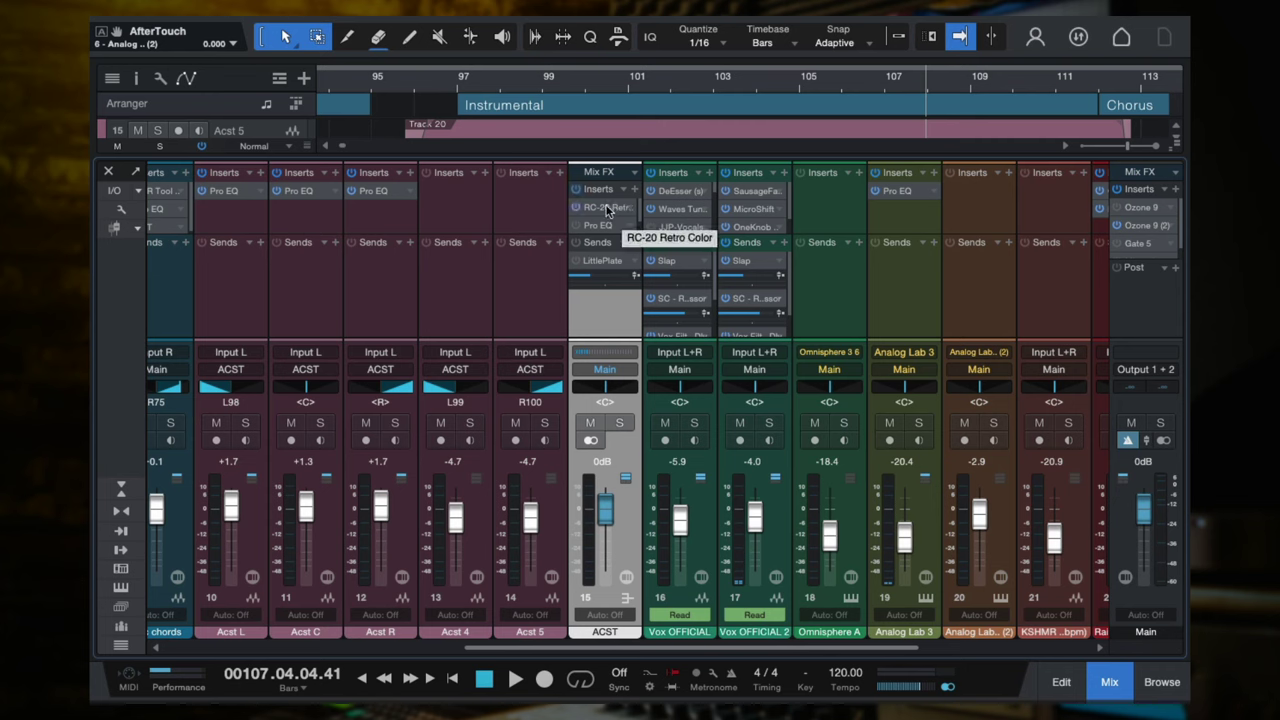
{"action": "left_click", "coordinate": [606, 208]}
{"action": "left_click_drag", "start_coordinate": [730, 206], "coordinate": [1014, 62]}
{"action": "left_click", "coordinate": [620, 422]}
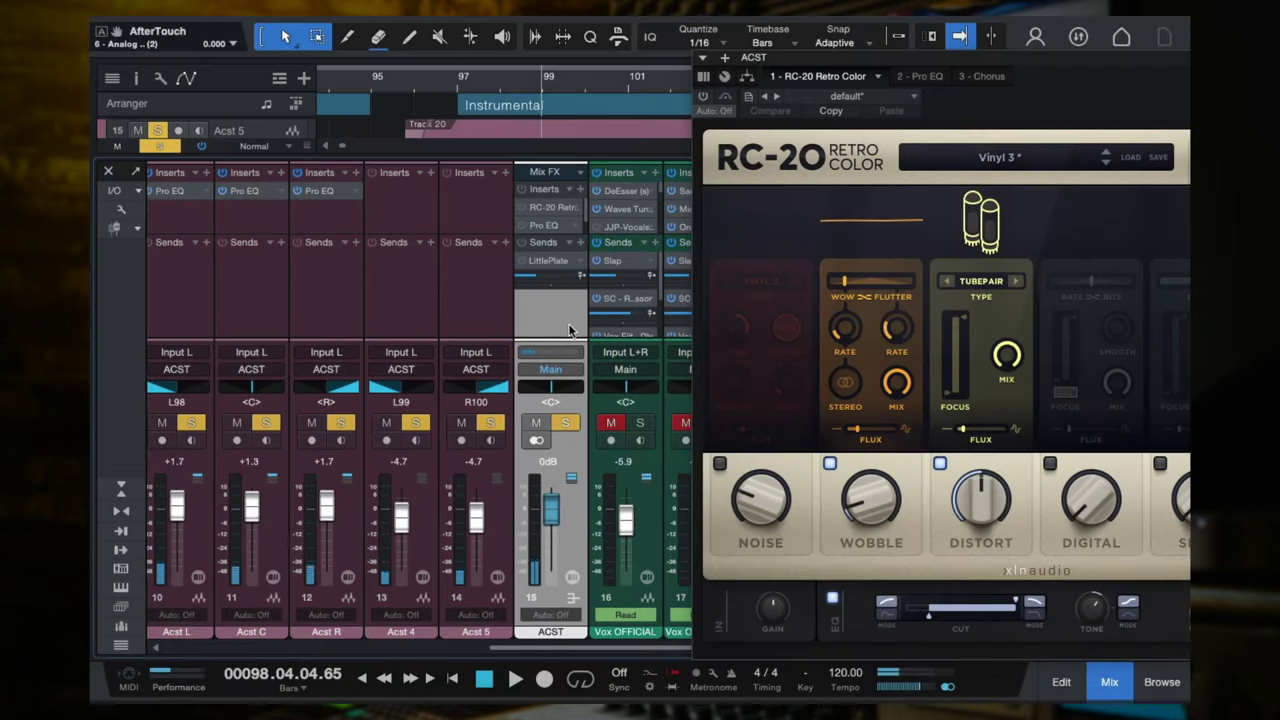
Activate RC-20 Retro Color on the ACST bus and listen to the acoustics with the effect.
{"action": "left_click", "coordinate": [519, 207]}
{"action": "key", "text": "space"}
{"action": "left_click_drag", "start_coordinate": [1063, 74], "coordinate": [852, 51]}
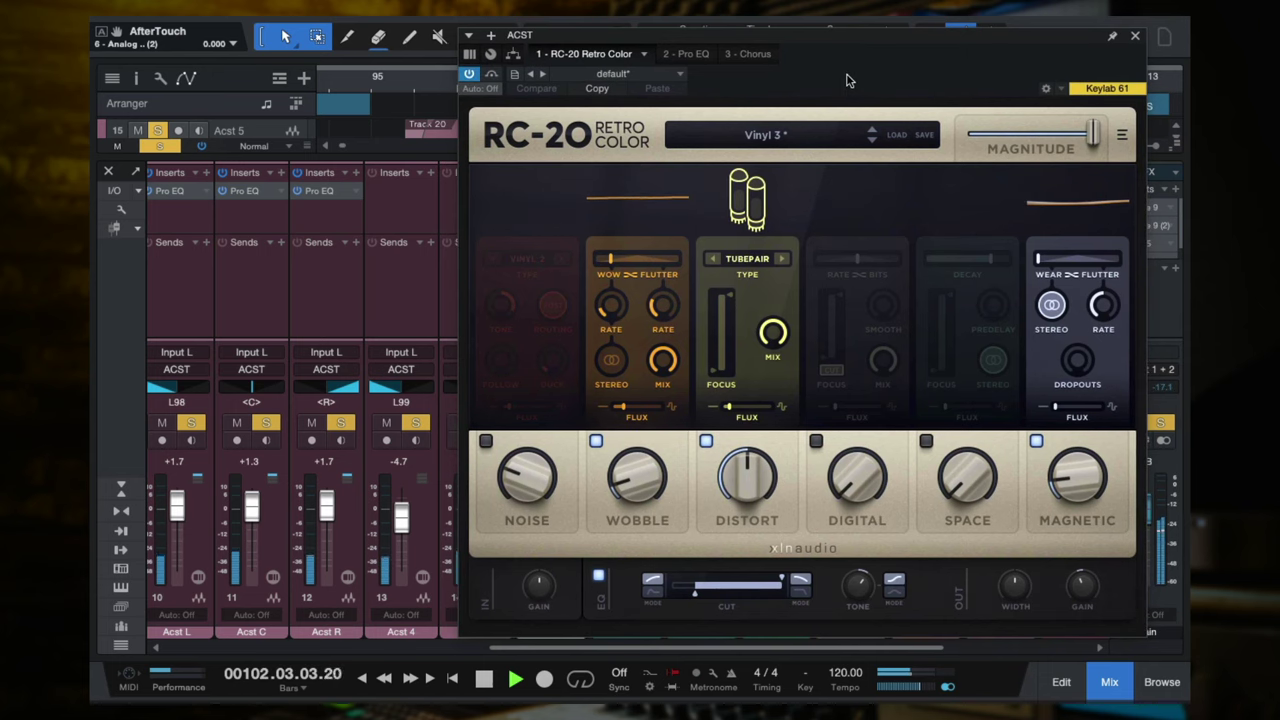
{"action": "key", "text": "space"}
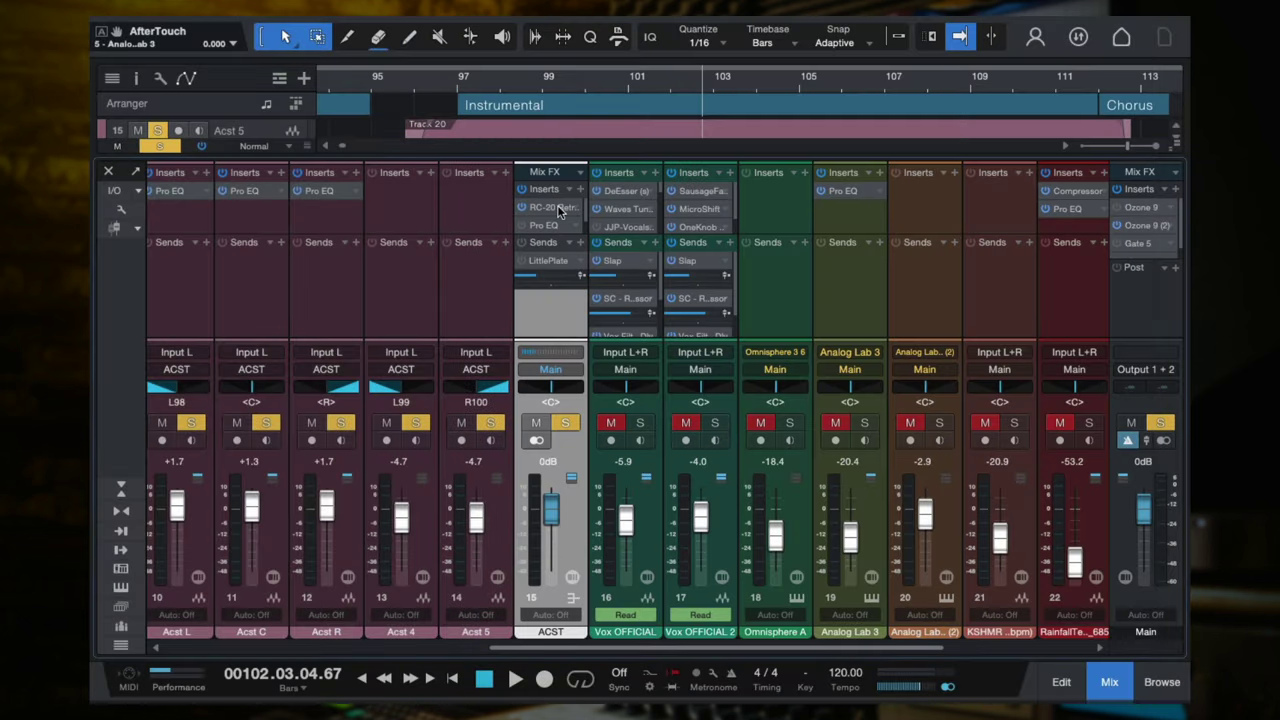
Review the RC-20 Retro Color settings on the ACST bus again and close the plug-in.
{"action": "left_click", "coordinate": [560, 210]}
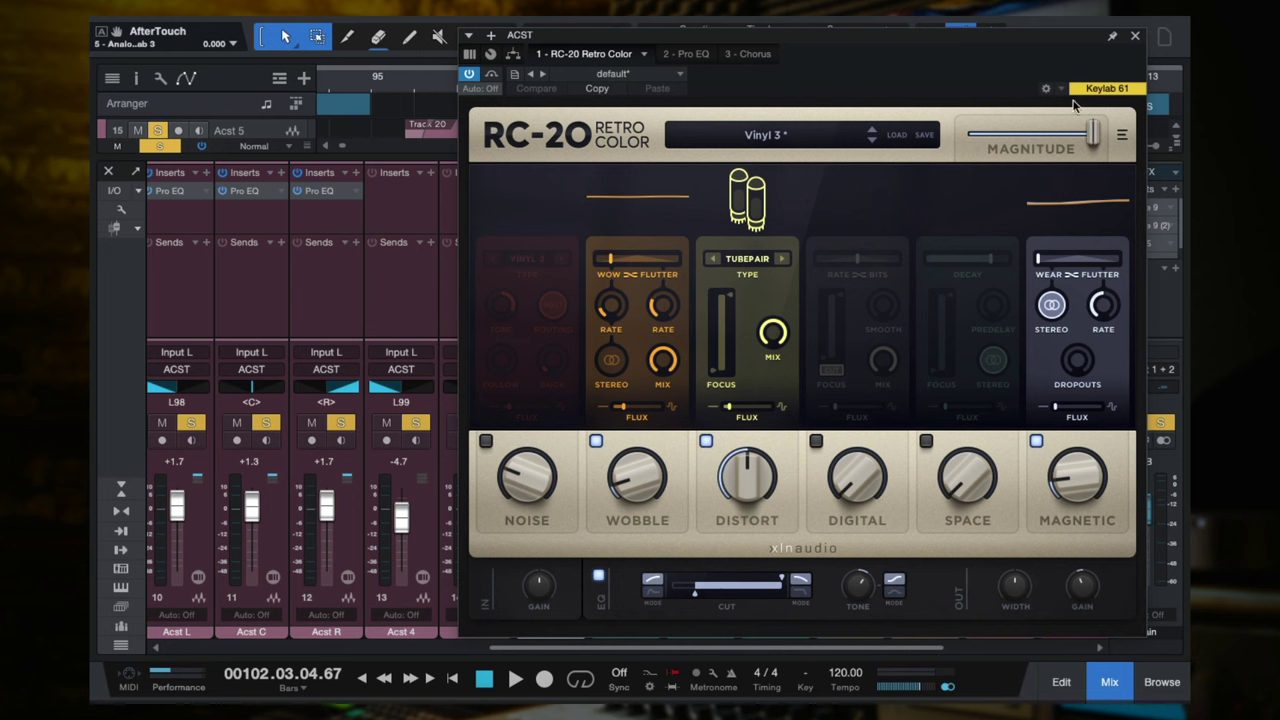
{"action": "left_click", "coordinate": [1135, 35]}
{"action": "left_click", "coordinate": [545, 210]}
{"action": "left_click", "coordinate": [1138, 35]}
Open the Pro EQ on the Acst R channel.
{"action": "left_click", "coordinate": [322, 190]}
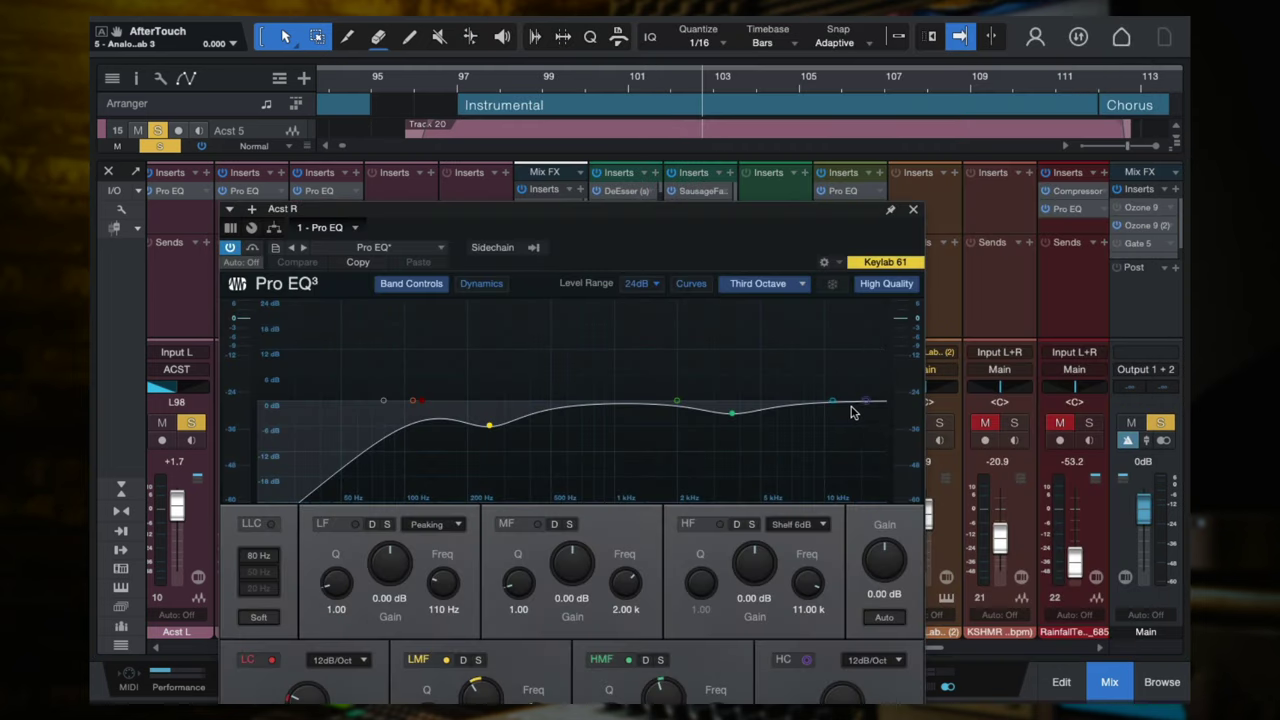